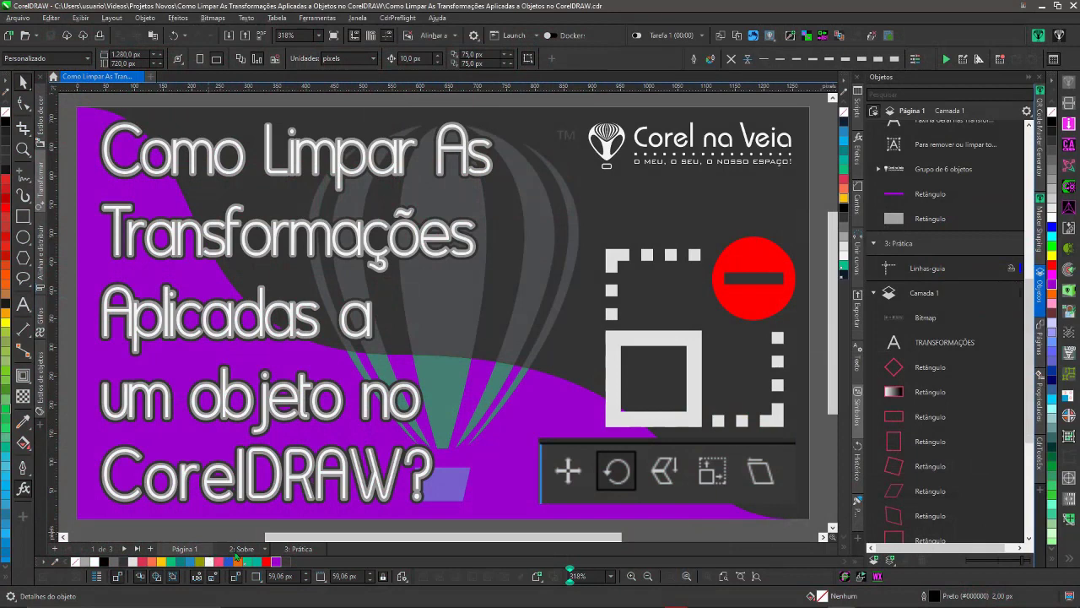
# - Move past the 'Sobre' instructions page to the '3: Prática' page of red rectangles
pyautogui.click(239, 549)
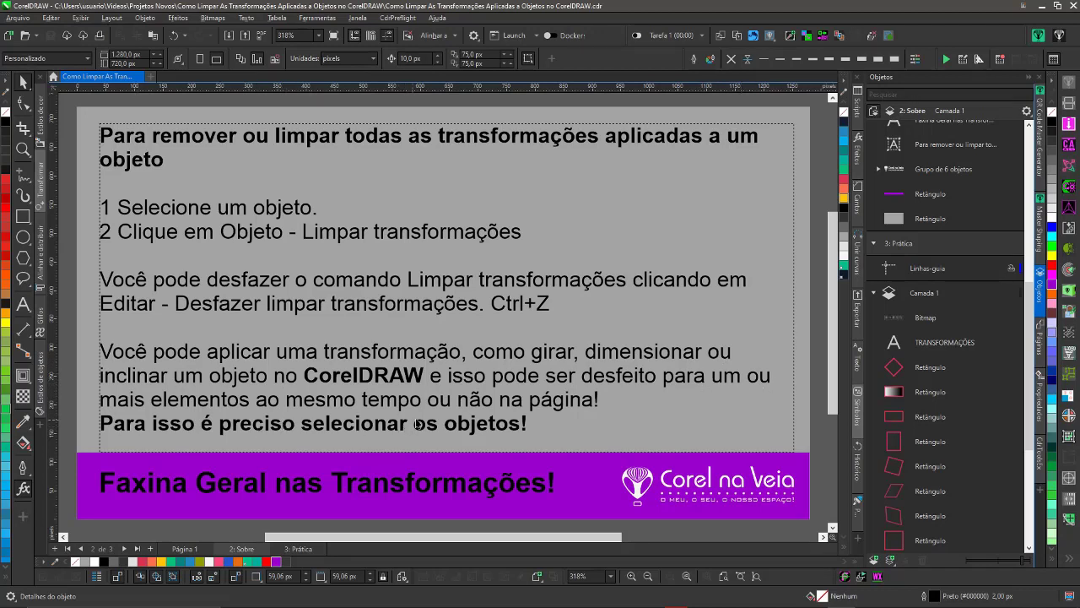
pyautogui.click(144, 430)
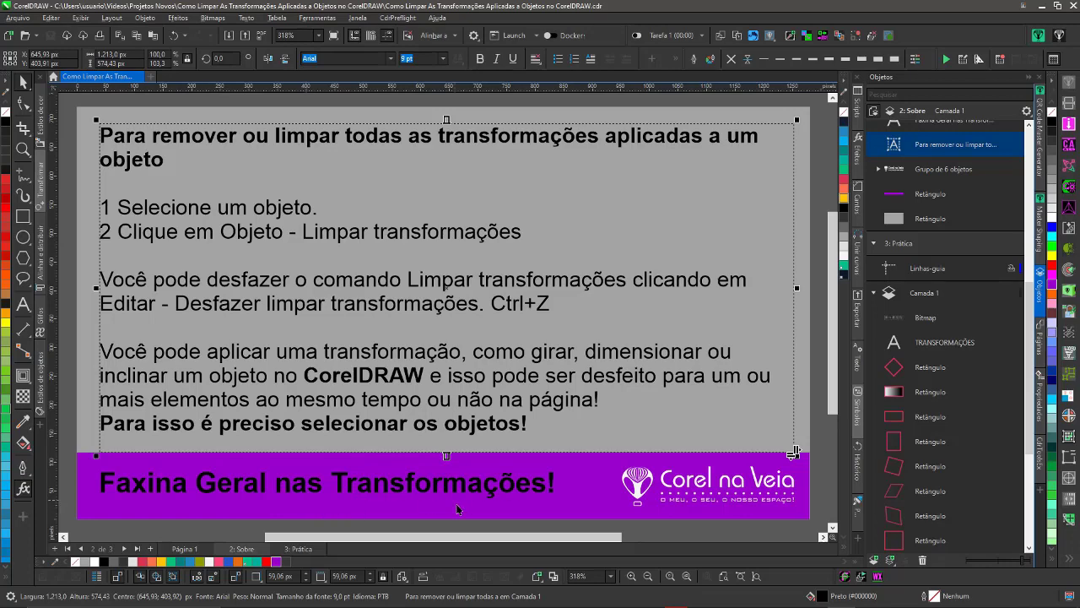
pyautogui.click(298, 550)
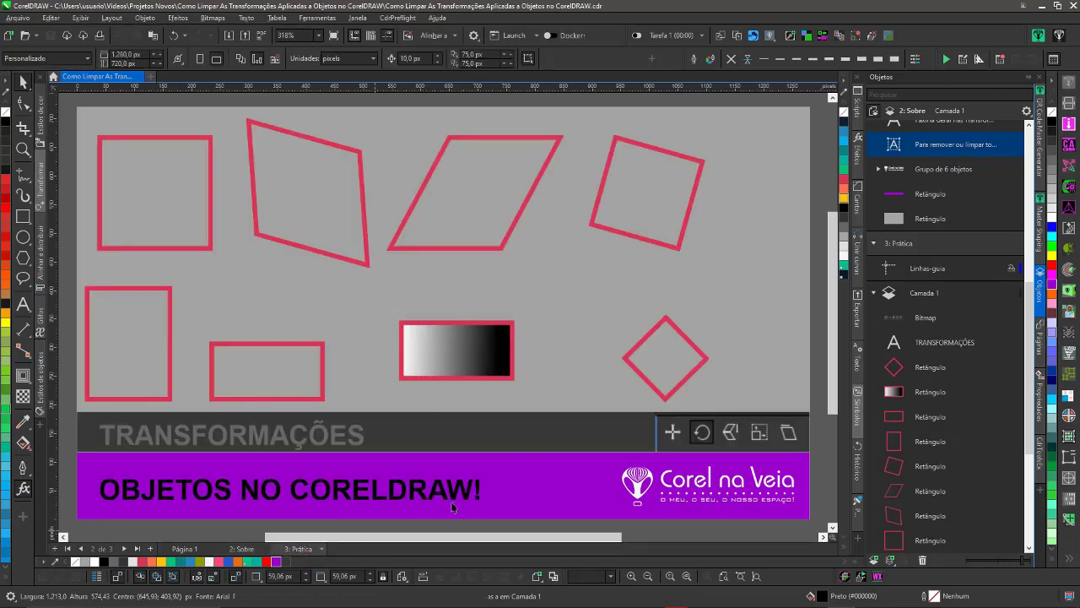
# - Give the top-left red square a salmon outline, then select each tilted shape
pyautogui.click(204, 224)
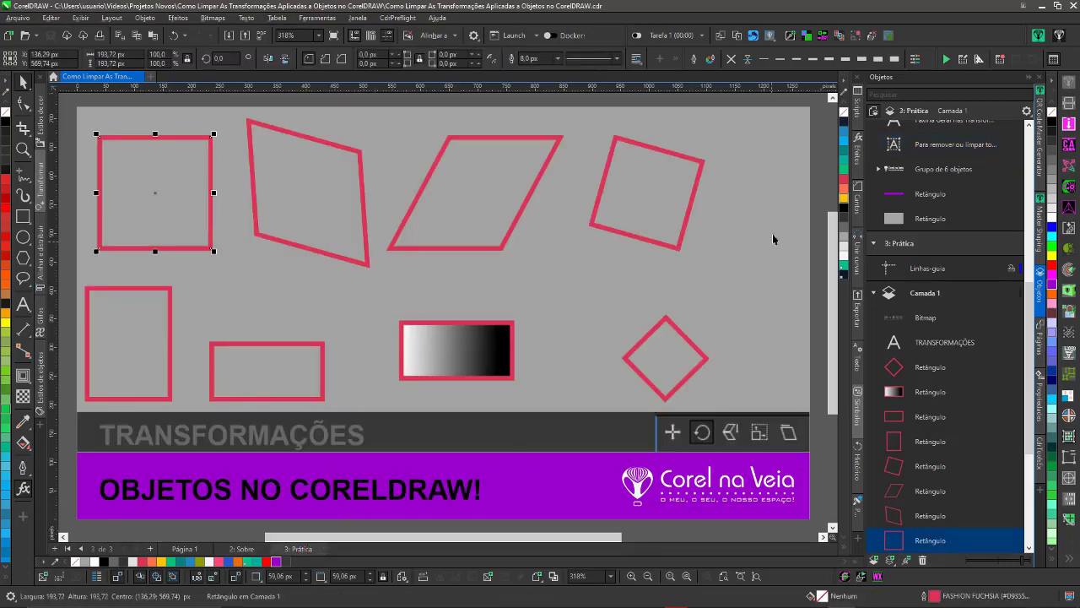
pyautogui.rightClick(842, 190)
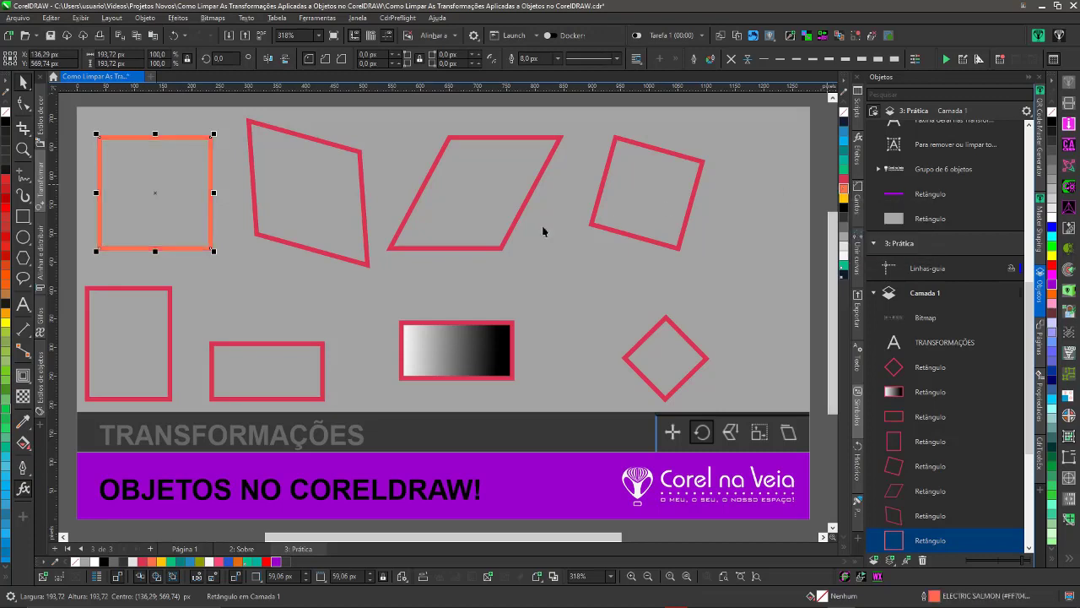
pyautogui.click(292, 196)
pyautogui.click(459, 195)
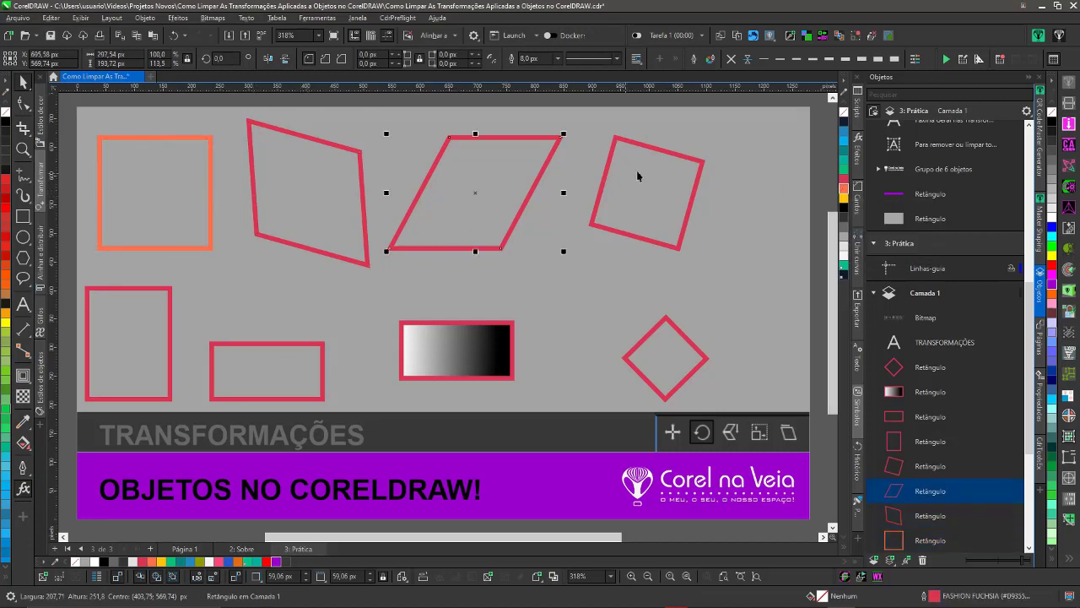
pyautogui.click(638, 174)
pyautogui.click(372, 185)
# - Rotate the slanted quadrilateral to a new angle and change the parallelogram's slant
pyautogui.click(300, 188)
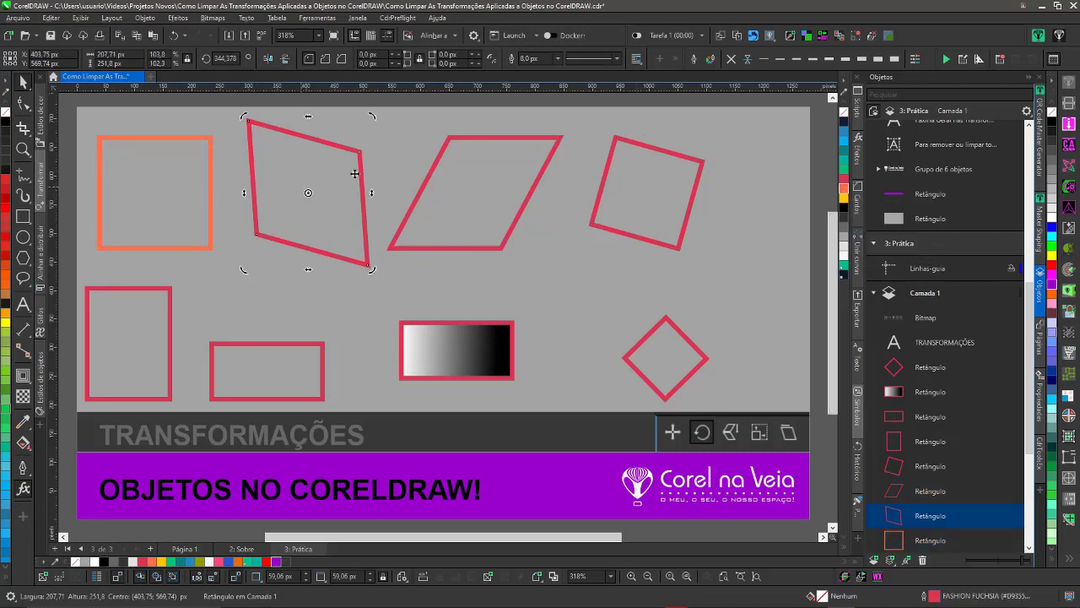
pyautogui.moveTo(370, 117)
pyautogui.mouseDown()
pyautogui.moveTo(288, 179)
pyautogui.moveTo(354, 114)
pyautogui.mouseUp()
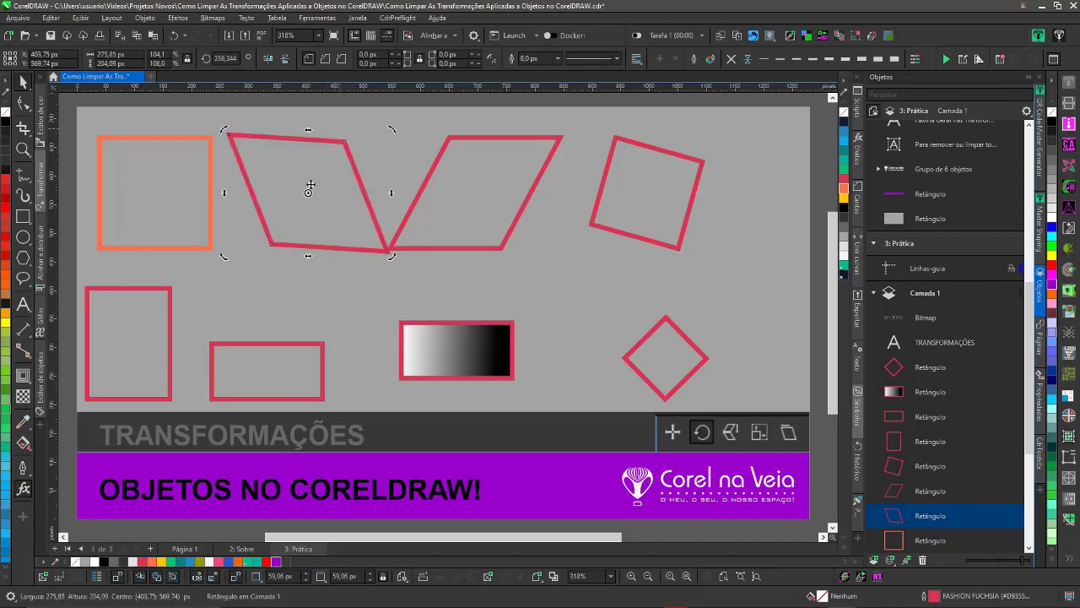
pyautogui.click(467, 207)
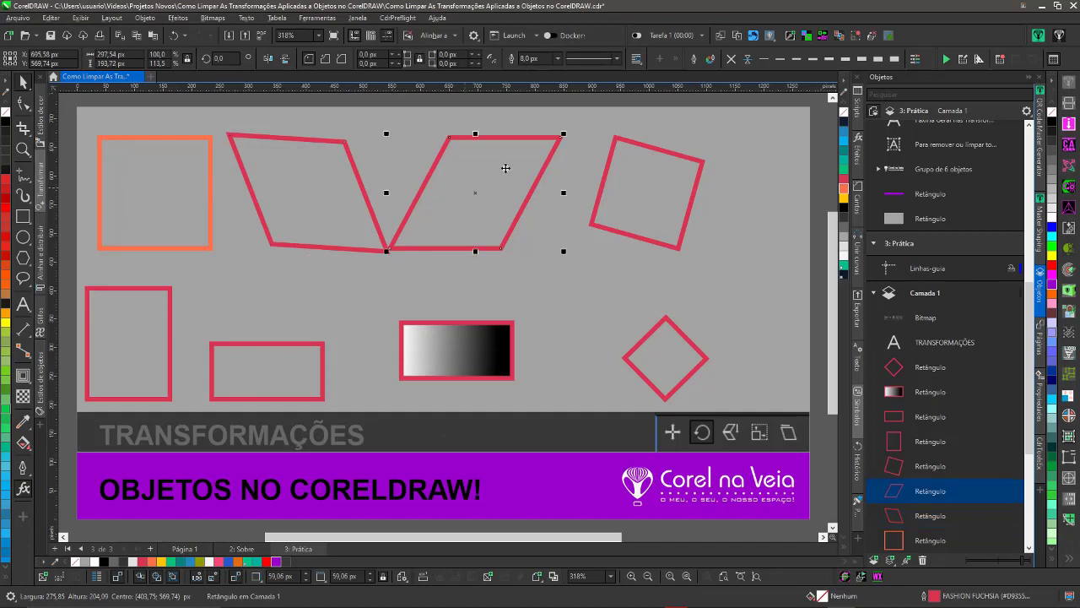
pyautogui.click(470, 149)
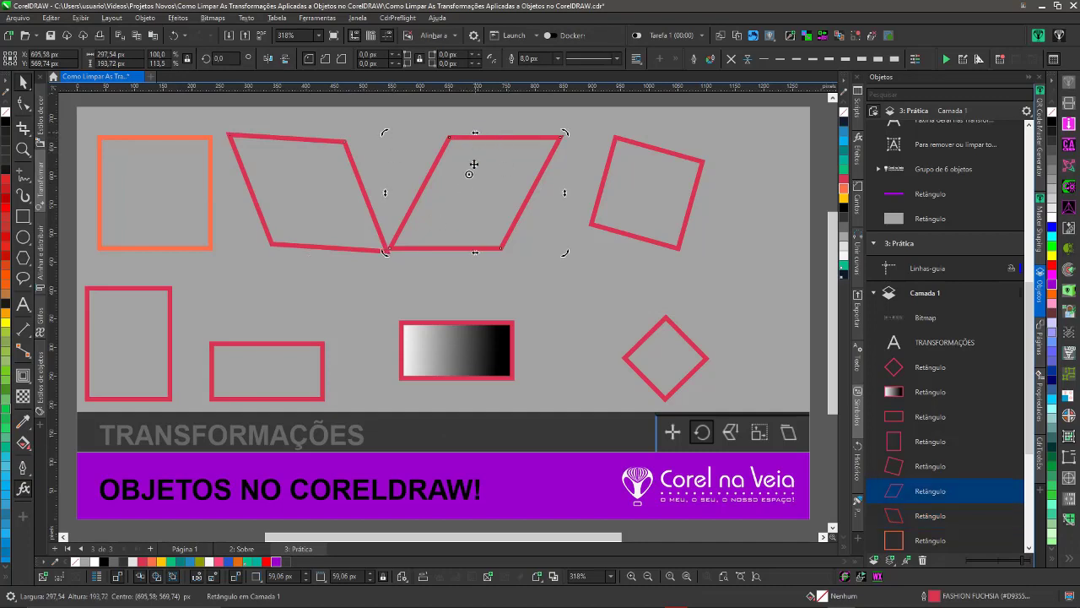
pyautogui.moveTo(475, 250); pyautogui.dragTo(481, 243)
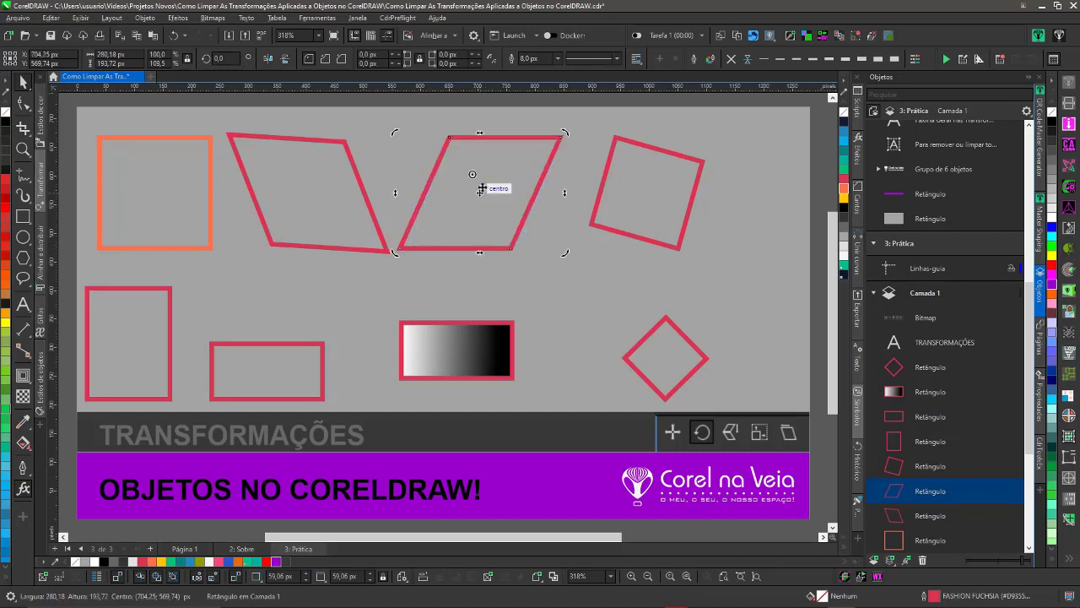
# - Narrow the tall left rectangle to about 64% width, then inspect the neighbouring rectangles
pyautogui.click(660, 164)
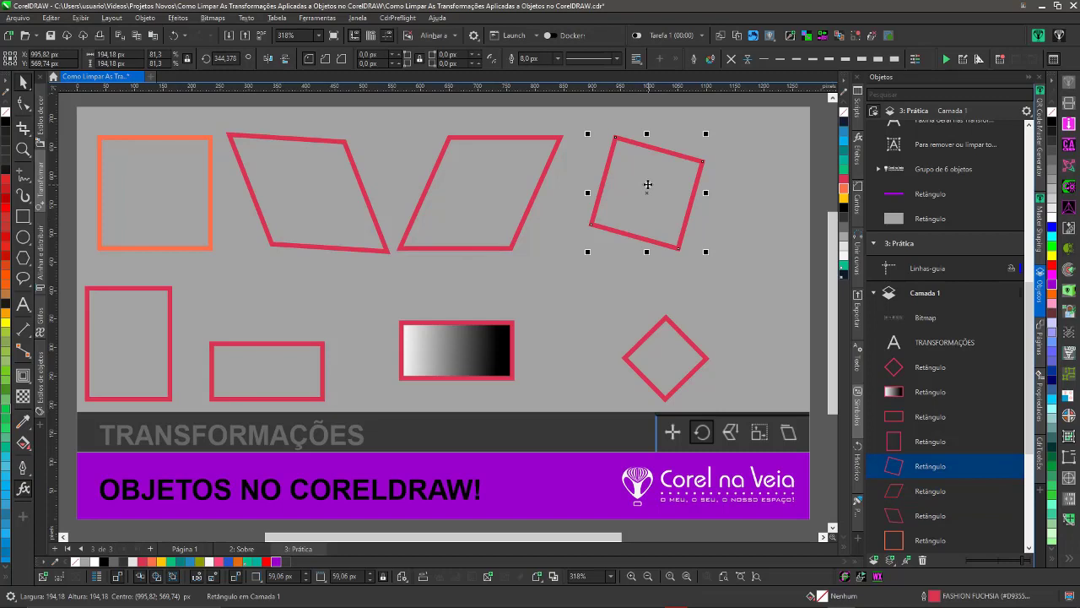
pyautogui.click(646, 184)
pyautogui.click(171, 349)
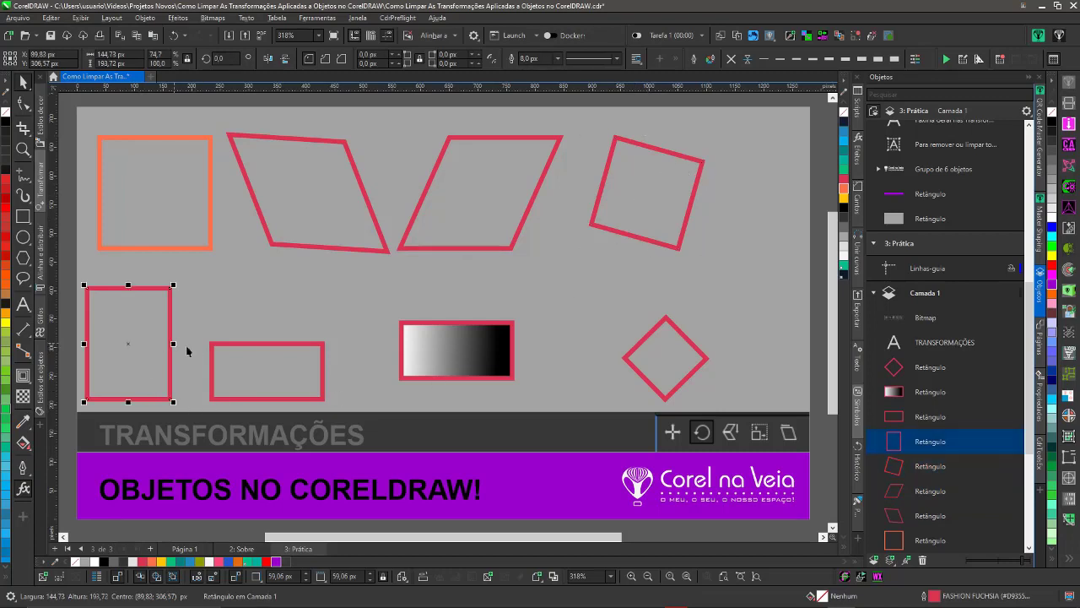
pyautogui.moveTo(172, 343); pyautogui.dragTo(159, 341)
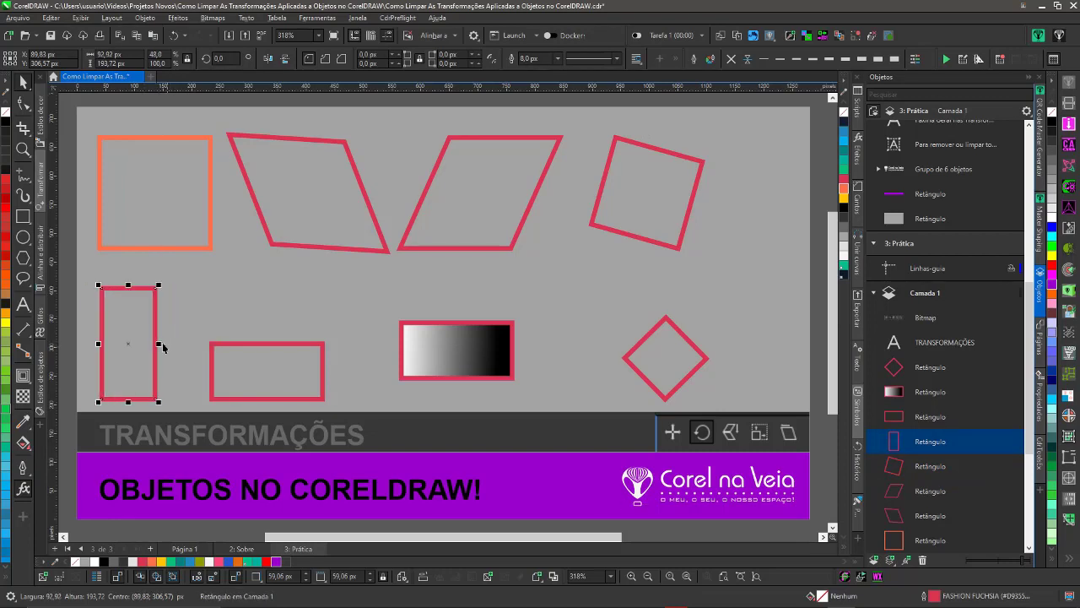
pyautogui.click(256, 398)
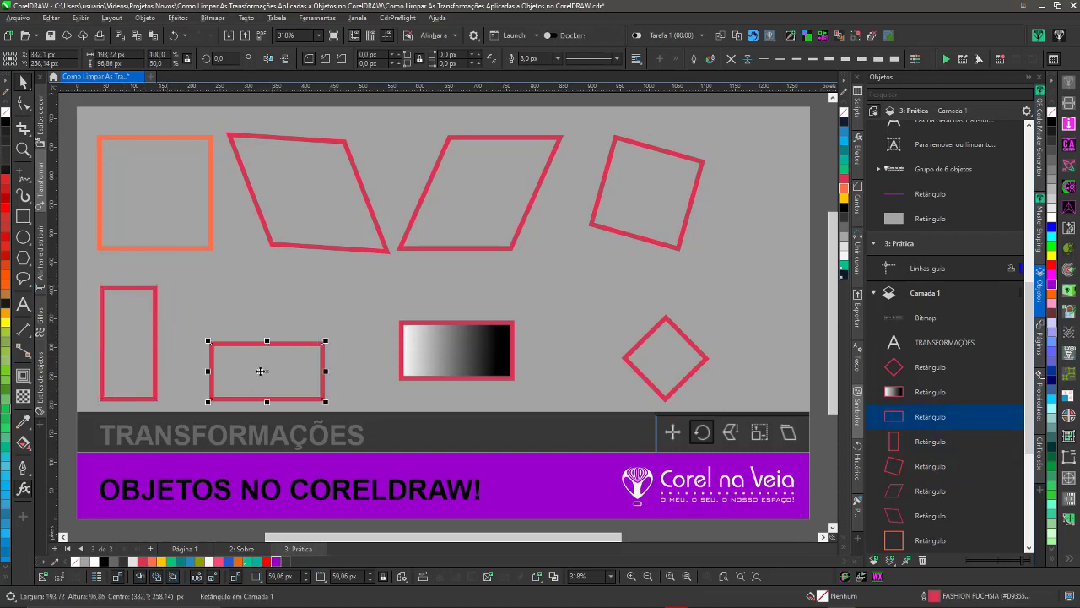
pyautogui.click(482, 350)
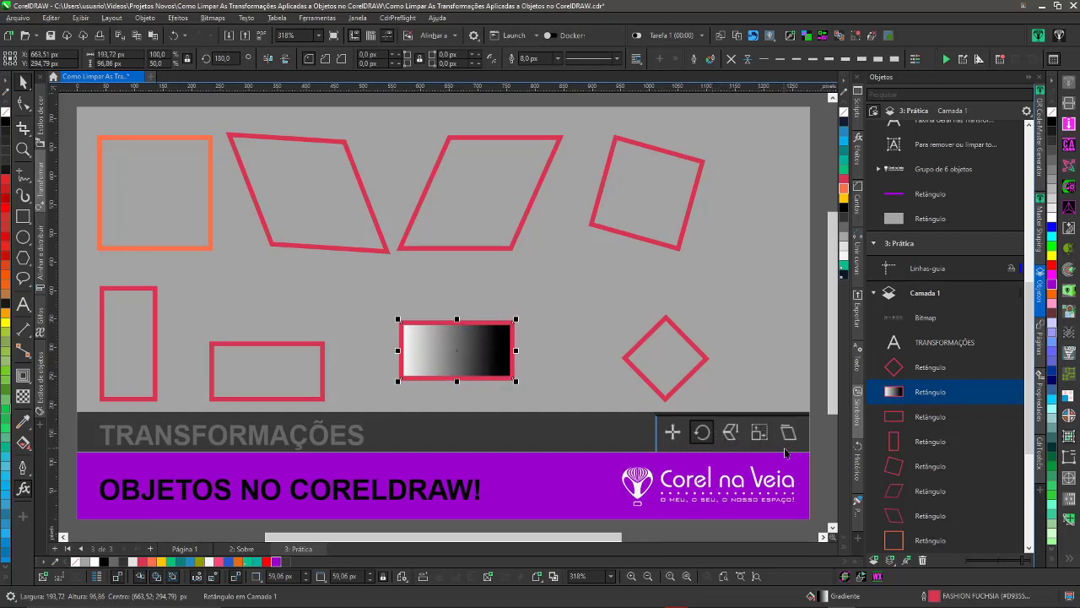
pyautogui.click(684, 373)
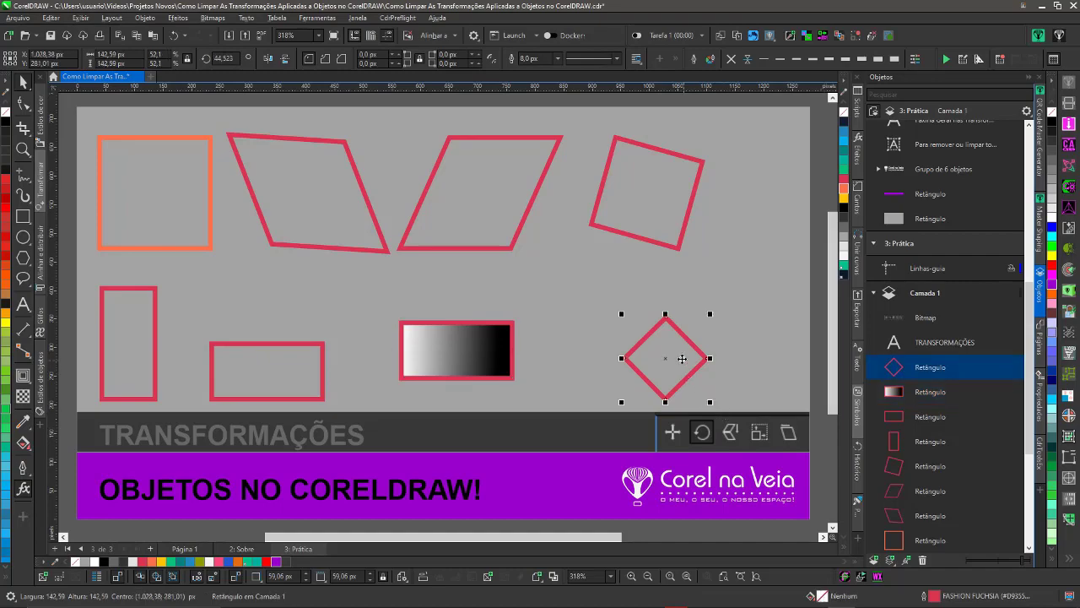
pyautogui.click(179, 20)
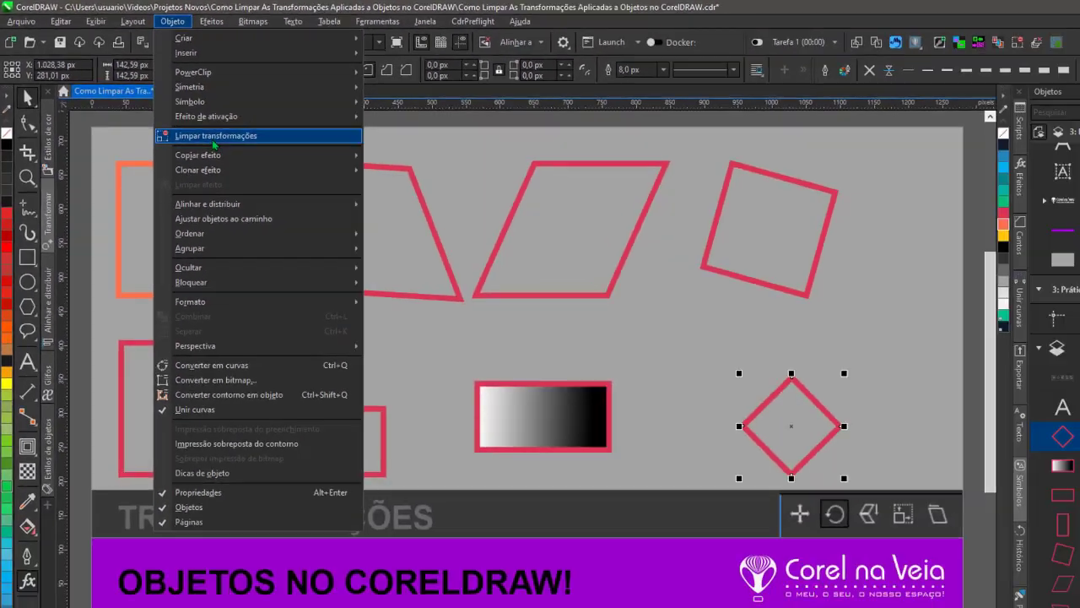
pyautogui.click(367, 266)
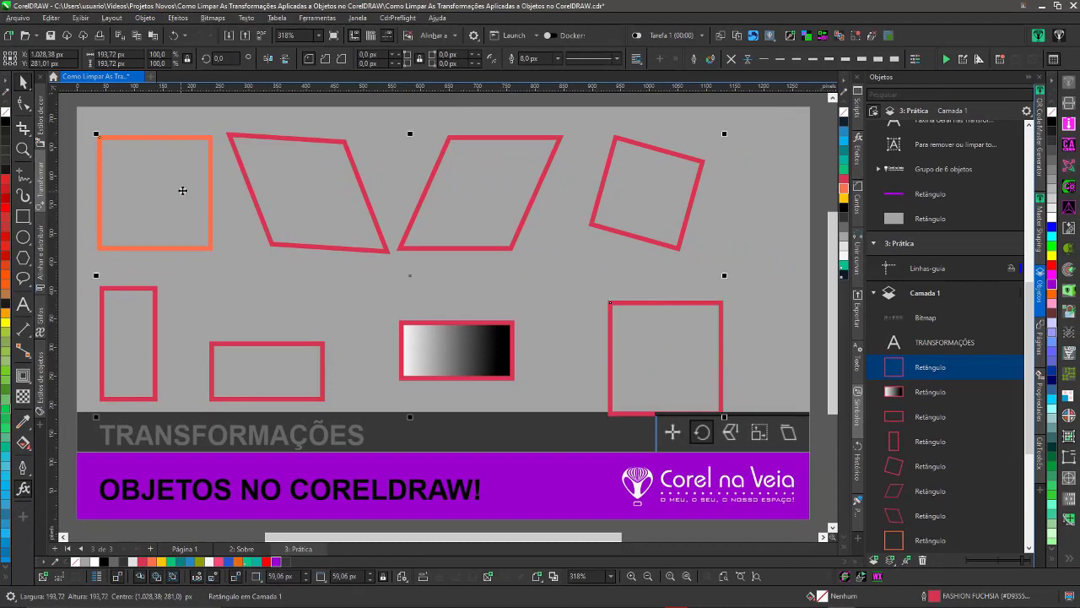
pyautogui.click(99, 137)
pyautogui.click(257, 270)
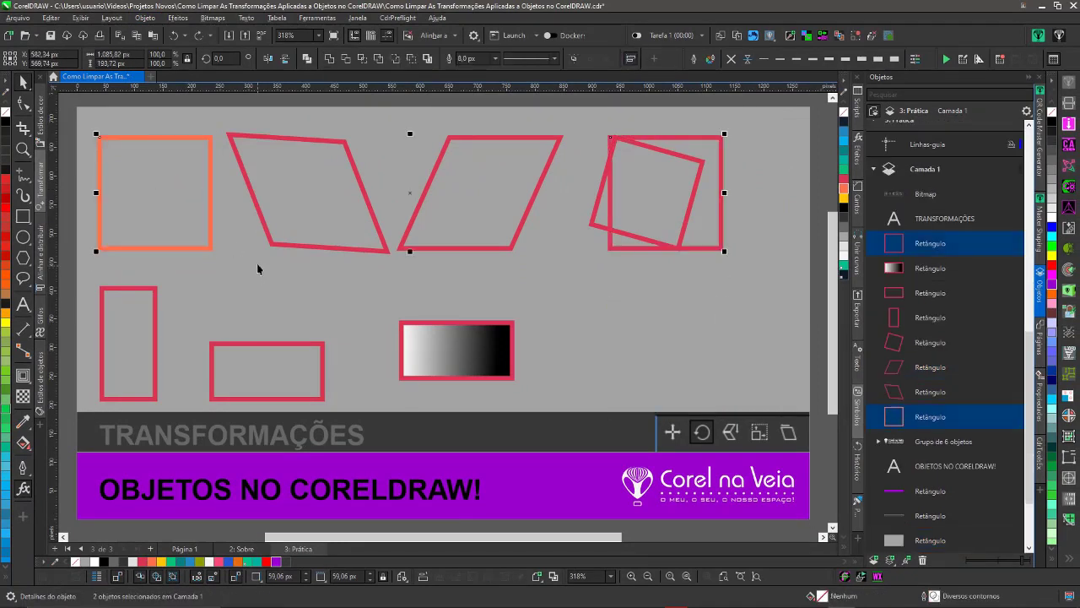
pyautogui.hotkey('ctrl', 'z')
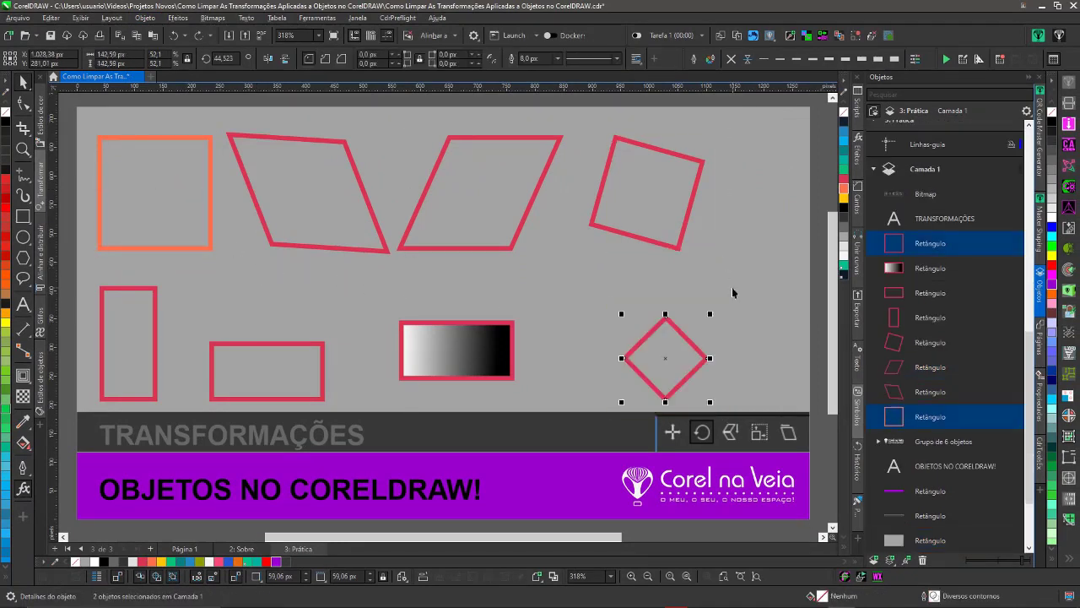
pyautogui.click(801, 118)
pyautogui.moveTo(814, 116); pyautogui.dragTo(466, 236)
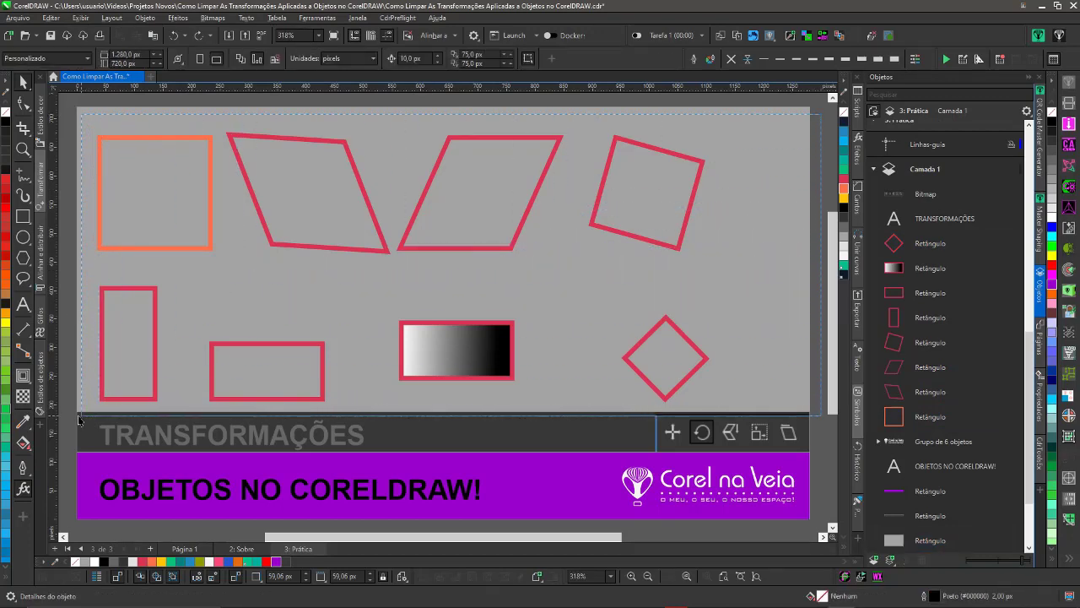
pyautogui.moveTo(137, 368); pyautogui.dragTo(167, 408)
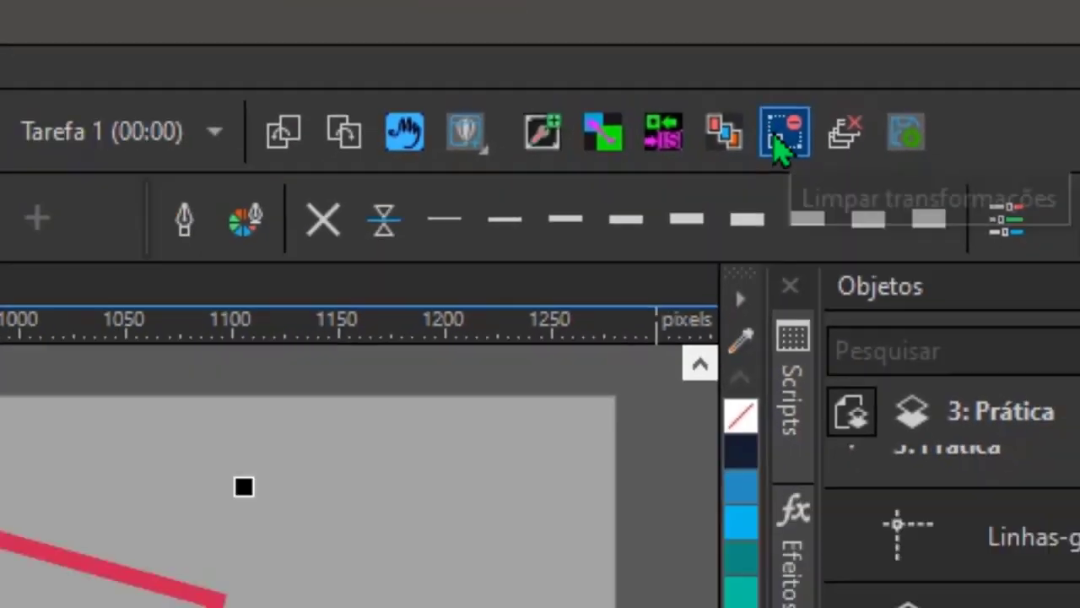
pyautogui.click(744, 187)
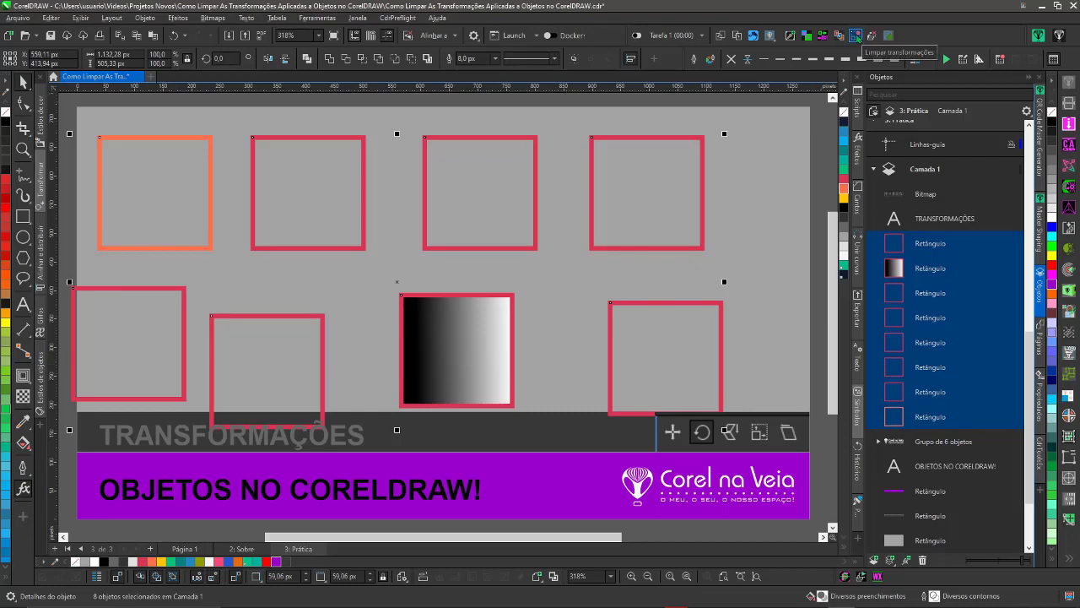
pyautogui.click(755, 271)
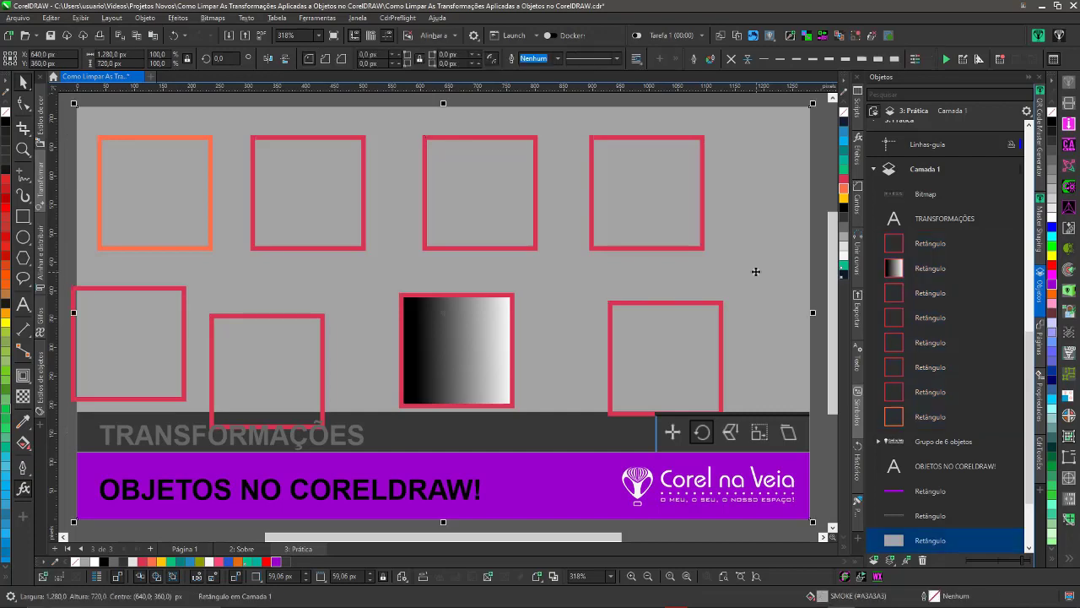
pyautogui.click(755, 269)
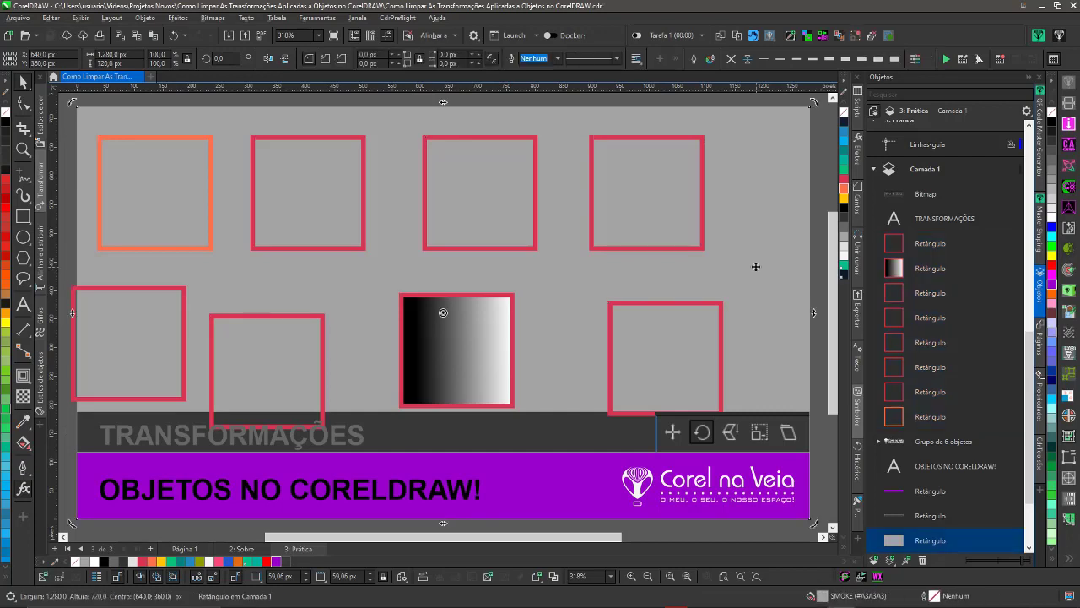
pyautogui.hotkey('ctrl', 'z')
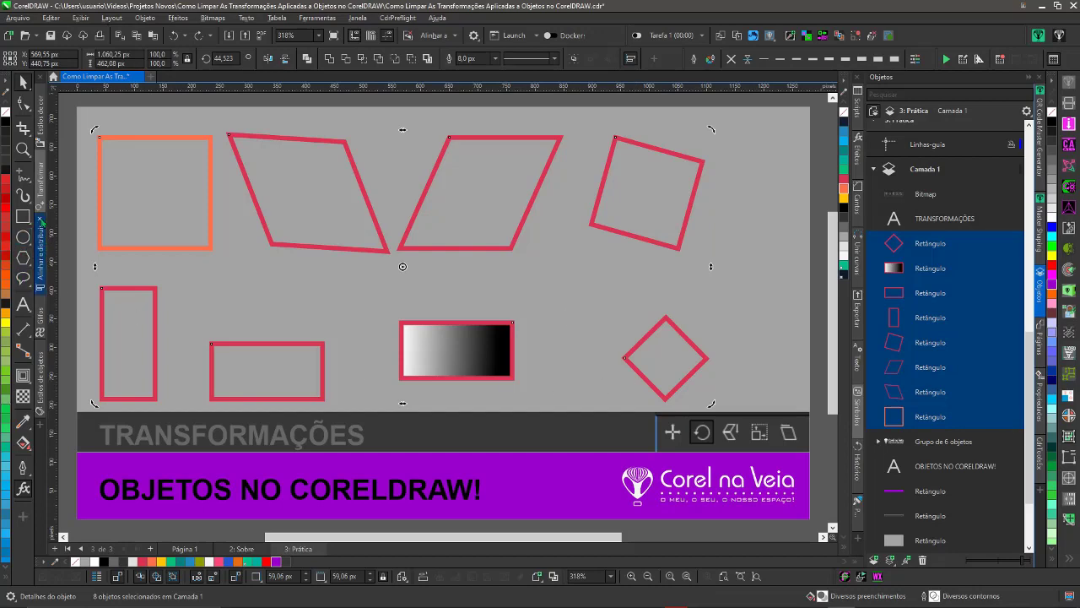
pyautogui.click(40, 184)
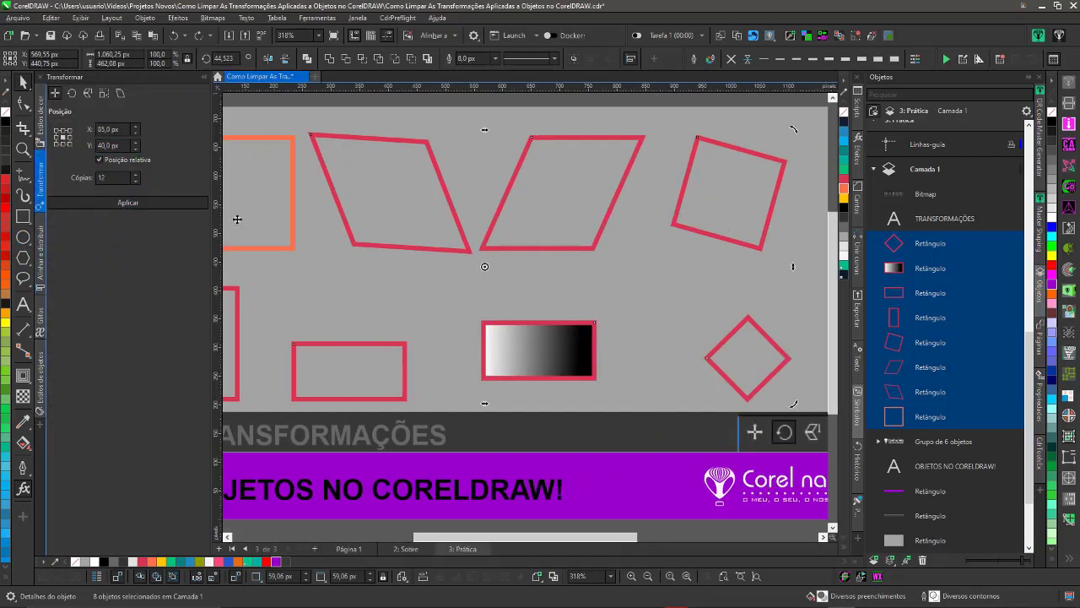
pyautogui.scroll(-1, 557, 227)
pyautogui.scroll(-1, 540, 307)
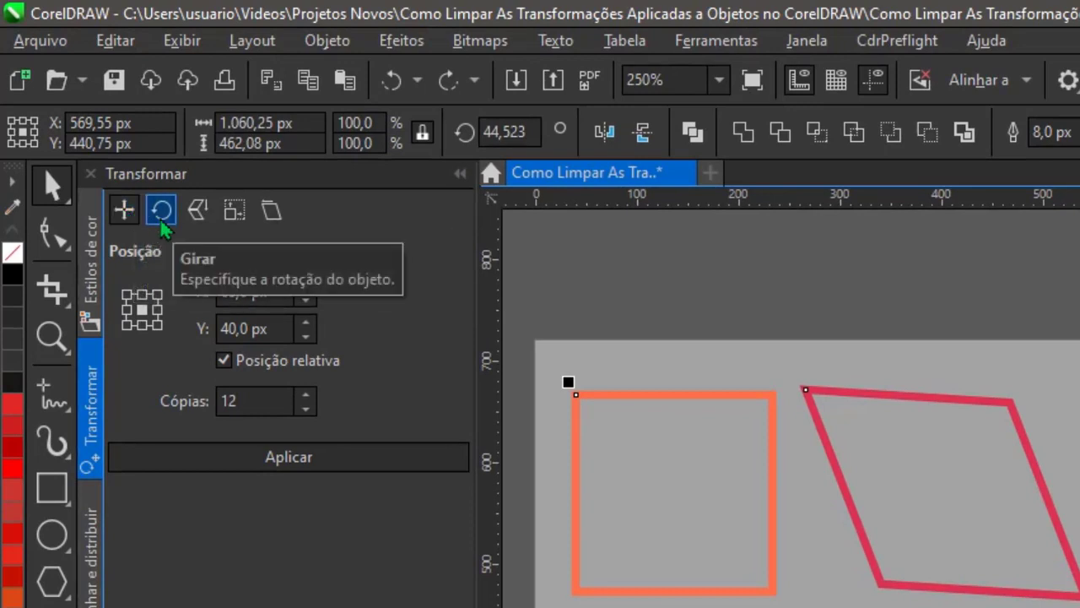
pyautogui.click(161, 221)
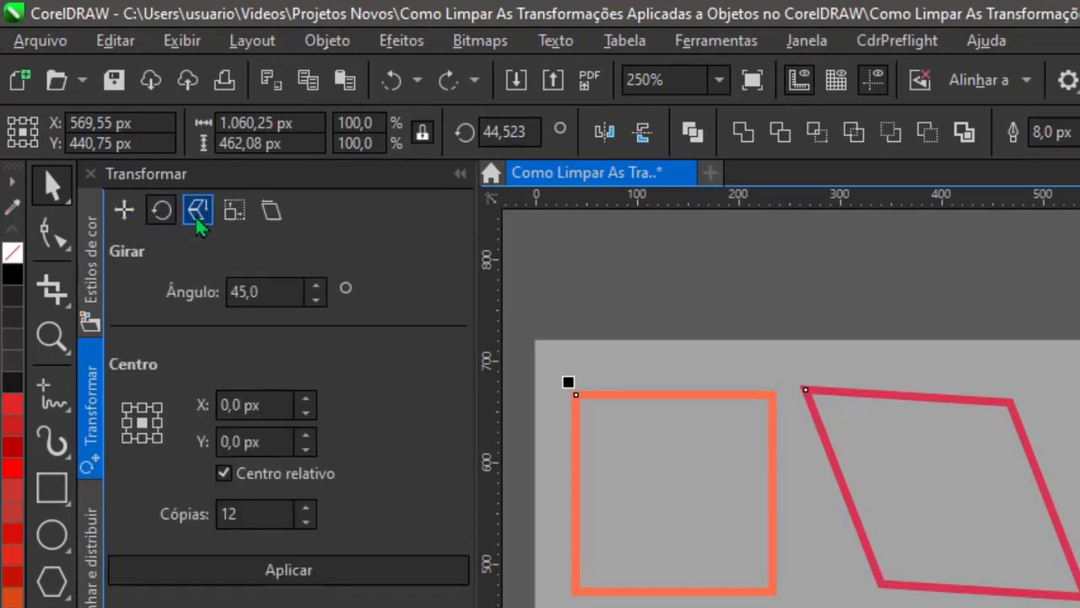
pyautogui.click(197, 212)
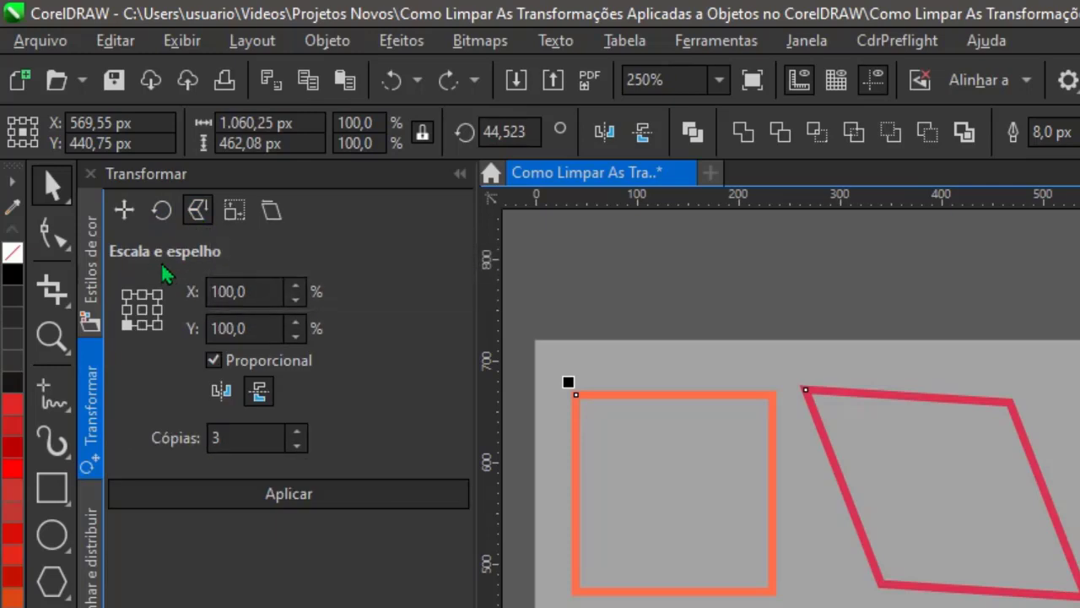
pyautogui.click(142, 309)
pyautogui.click(234, 213)
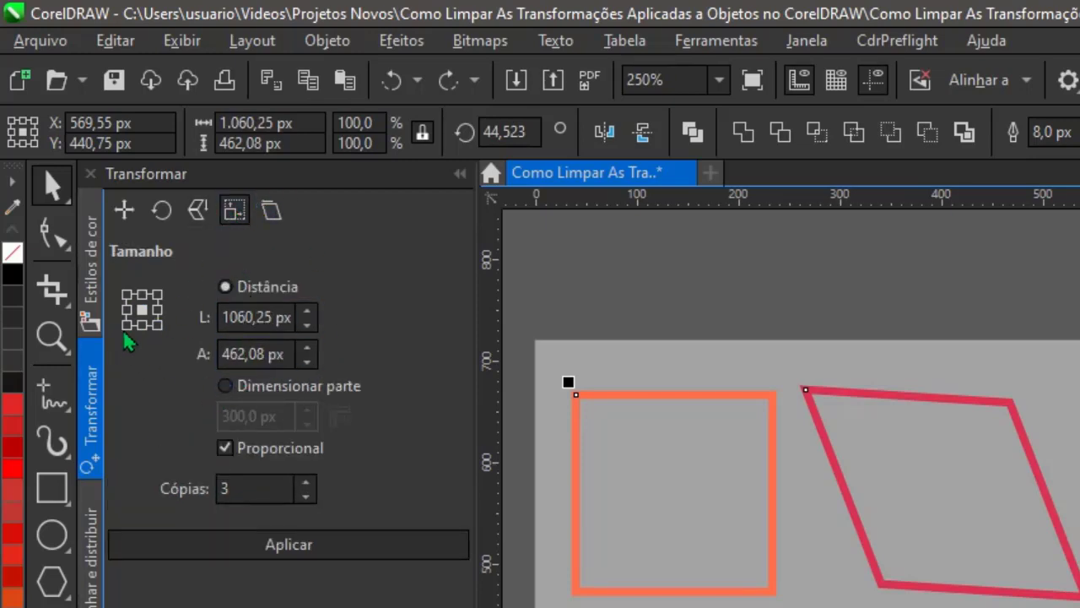
pyautogui.click(272, 213)
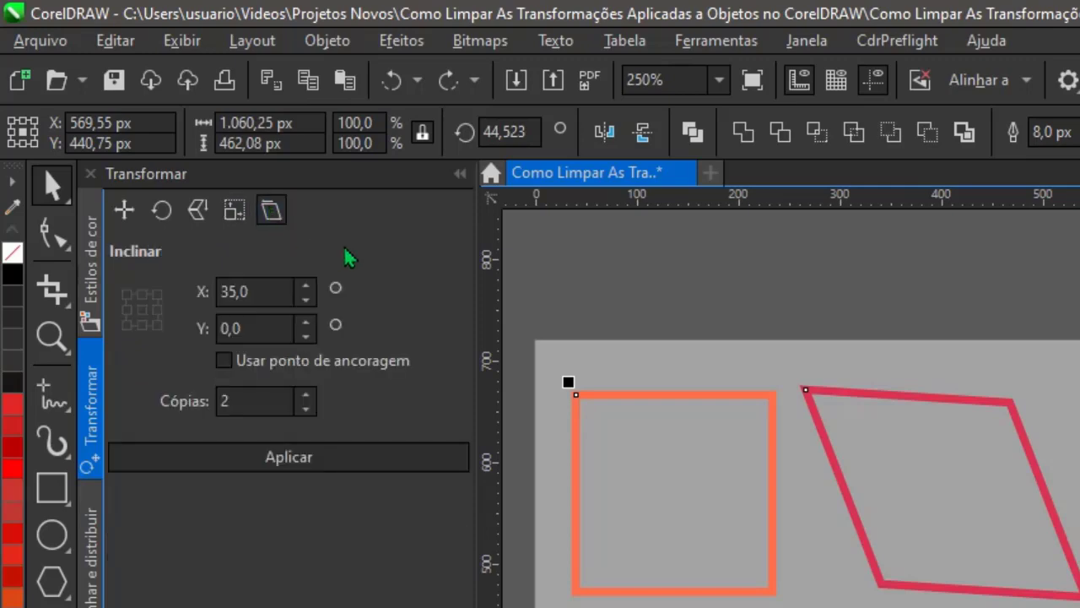
pyautogui.click(124, 210)
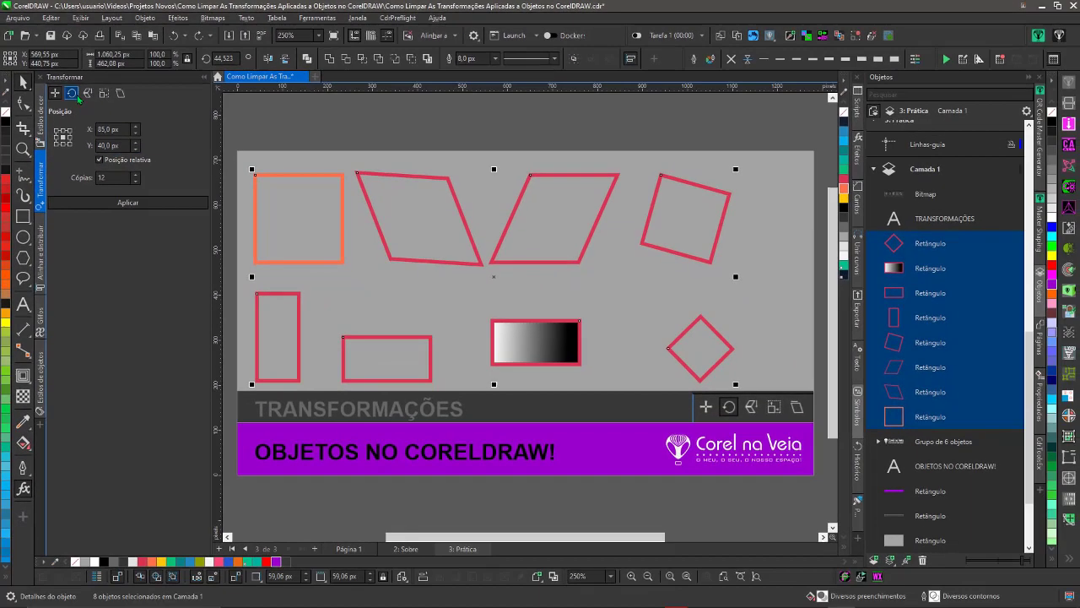
# - Make 10 rotated copies of the middle parallelogram using the Girar settings
pyautogui.click(71, 93)
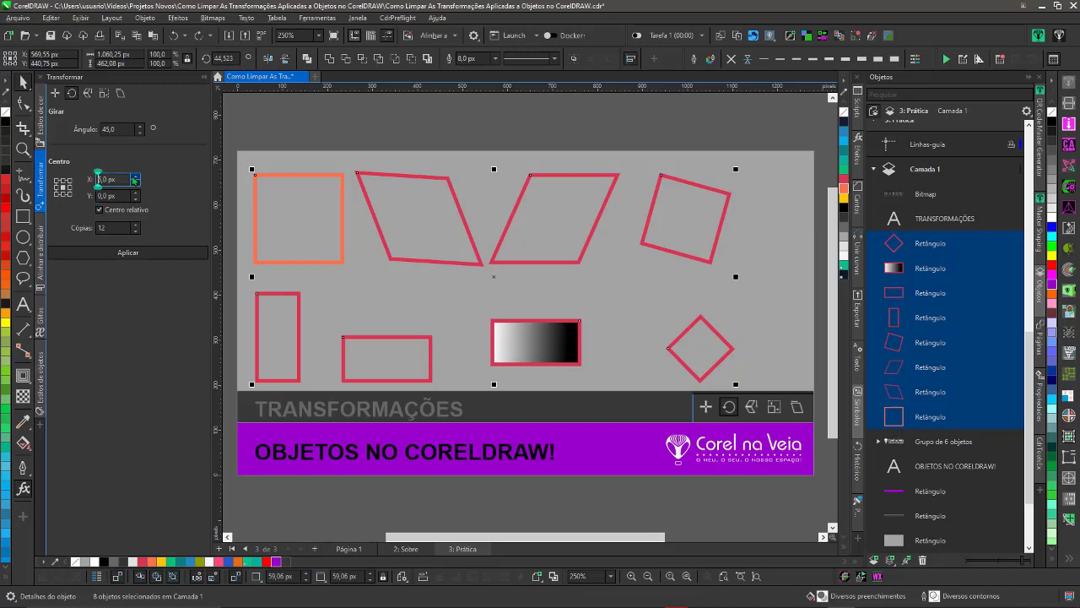
pyautogui.click(527, 196)
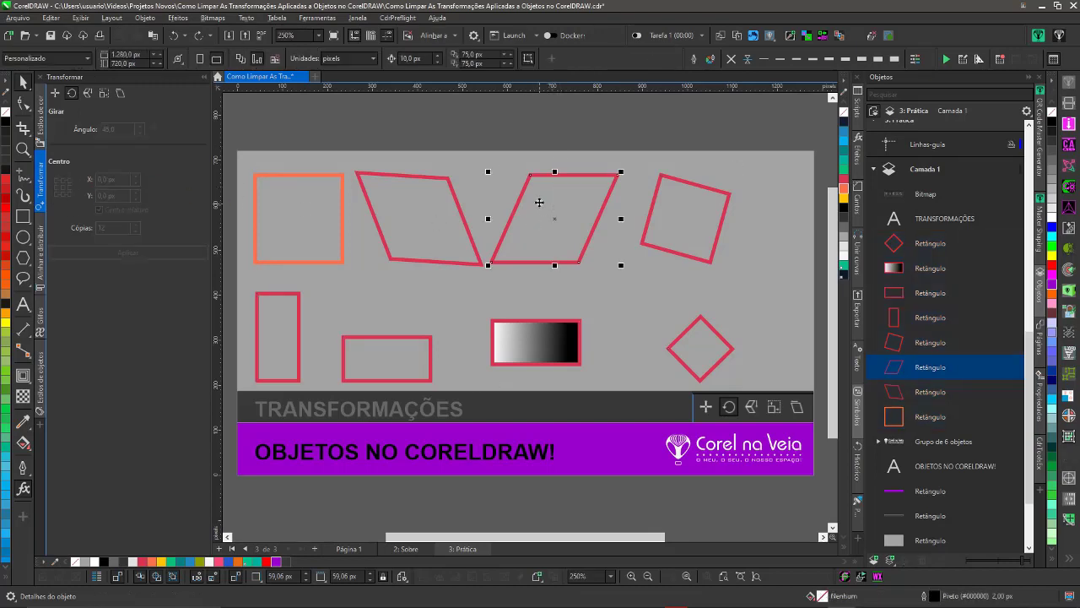
pyautogui.click(114, 227)
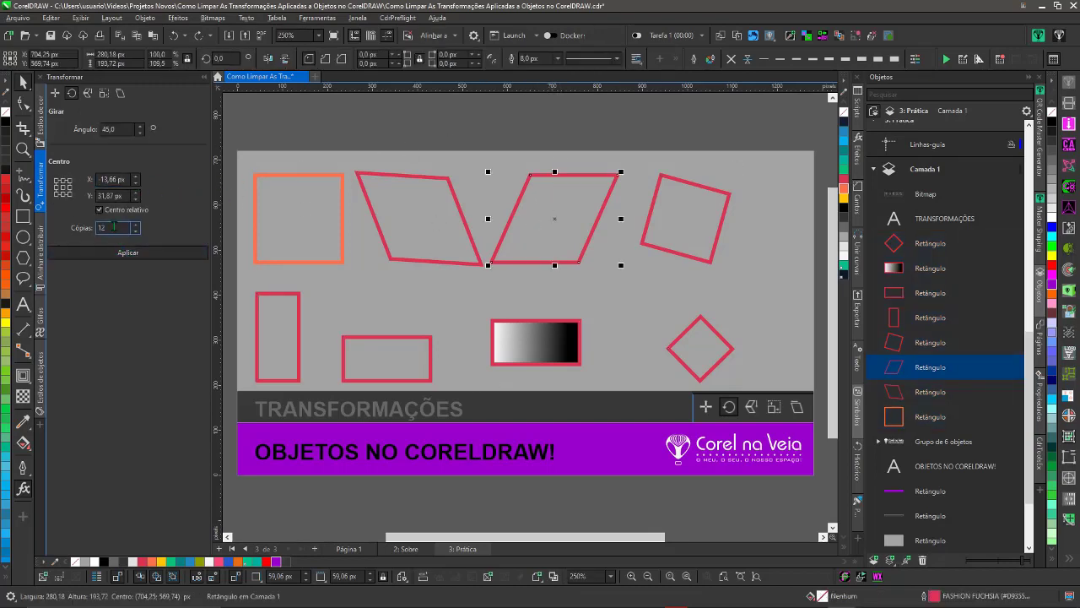
pyautogui.hotkey('ctrl', 'a')
pyautogui.write('10')
pyautogui.click(132, 254)
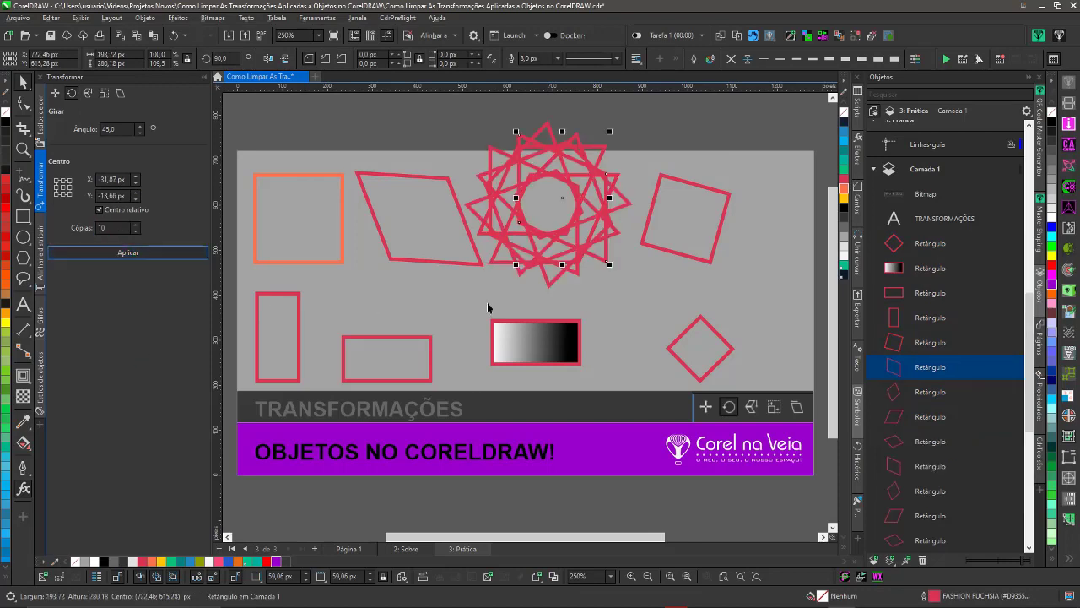
# - Clear the rotation from the star of copies, then pick out single rectangles
pyautogui.moveTo(431, 102); pyautogui.dragTo(657, 311)
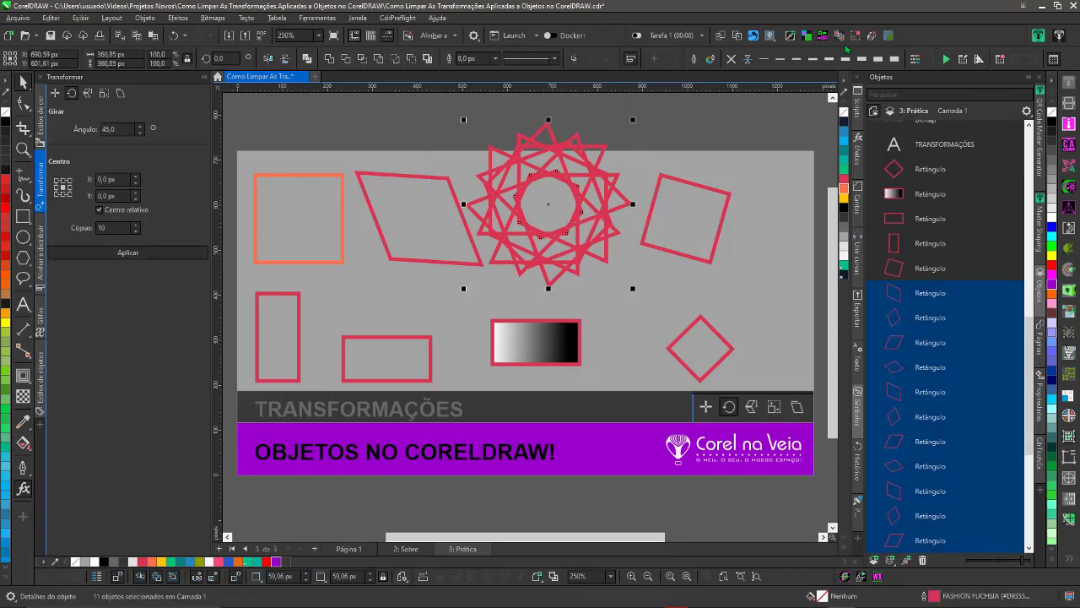
pyautogui.click(854, 35)
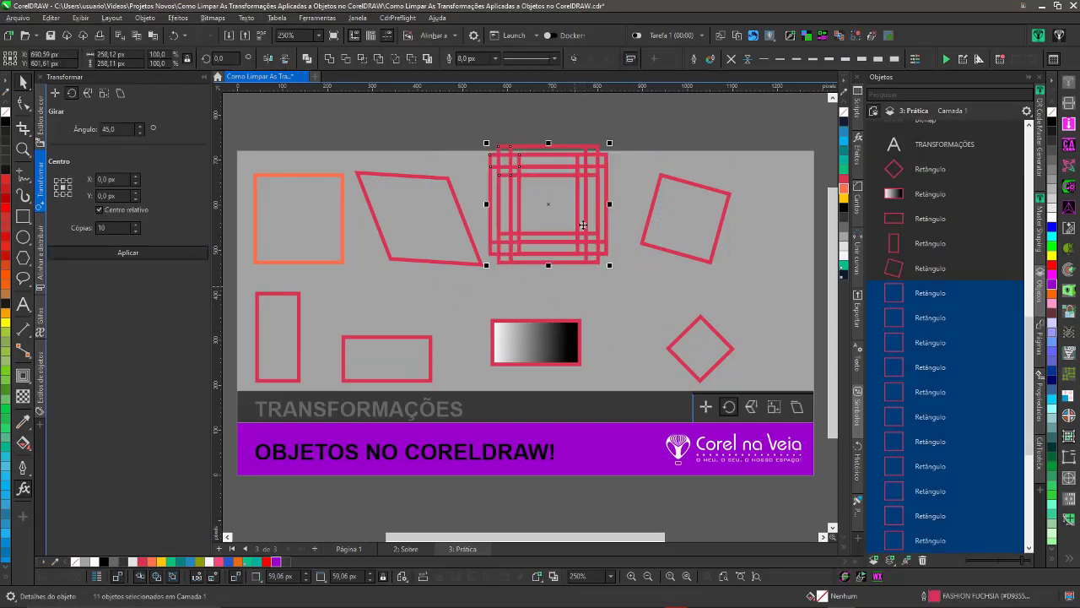
pyautogui.click(582, 123)
pyautogui.click(574, 158)
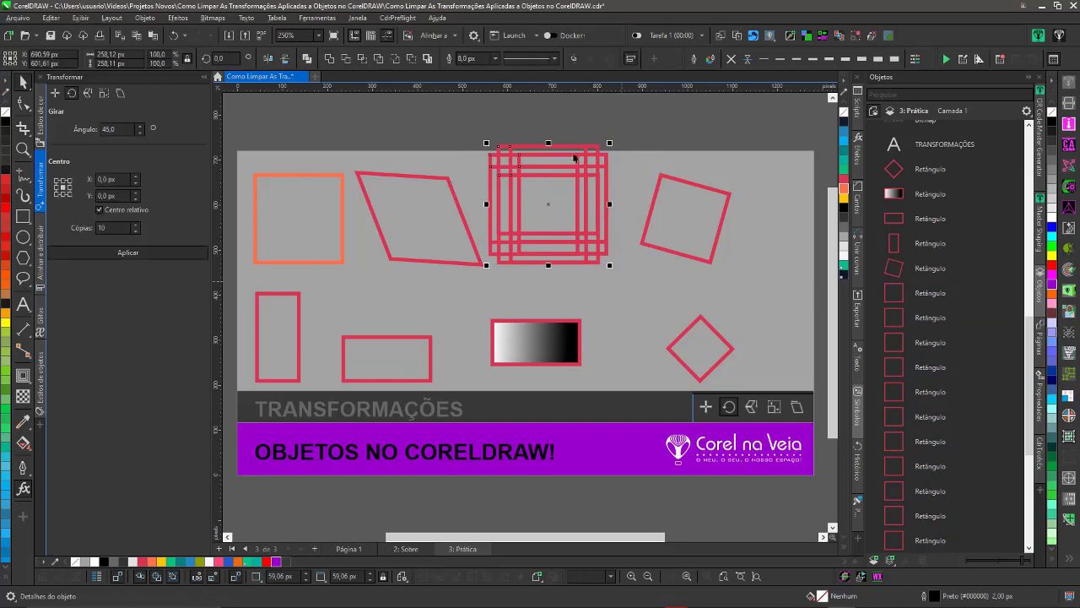
pyautogui.click(504, 121)
pyautogui.click(316, 205)
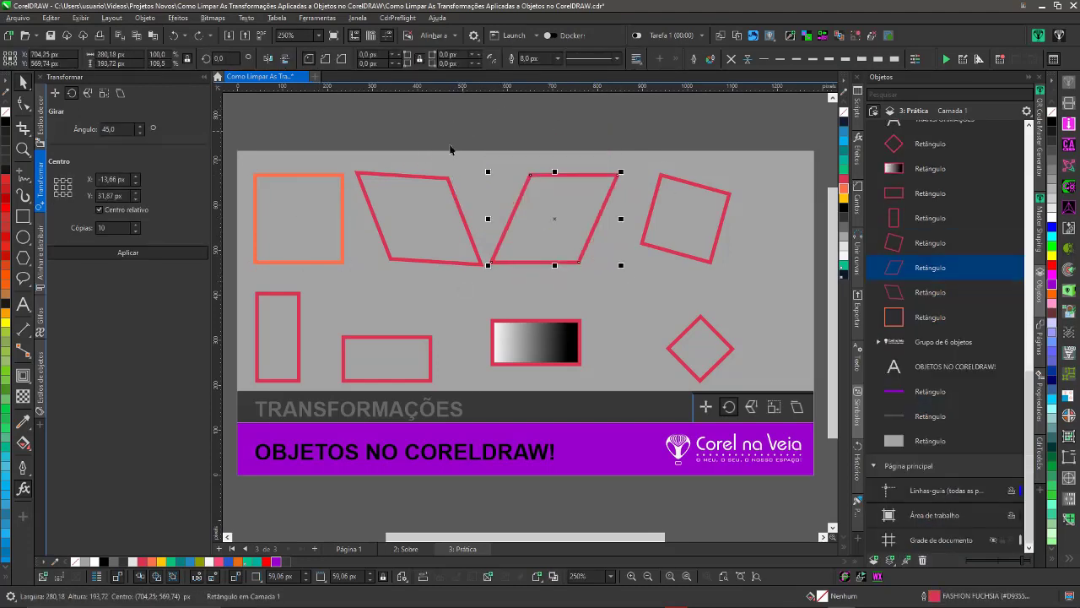
# - Make mirrored copies of the parallelogram twice with Escala e espelho, undoing each
pyautogui.click(87, 93)
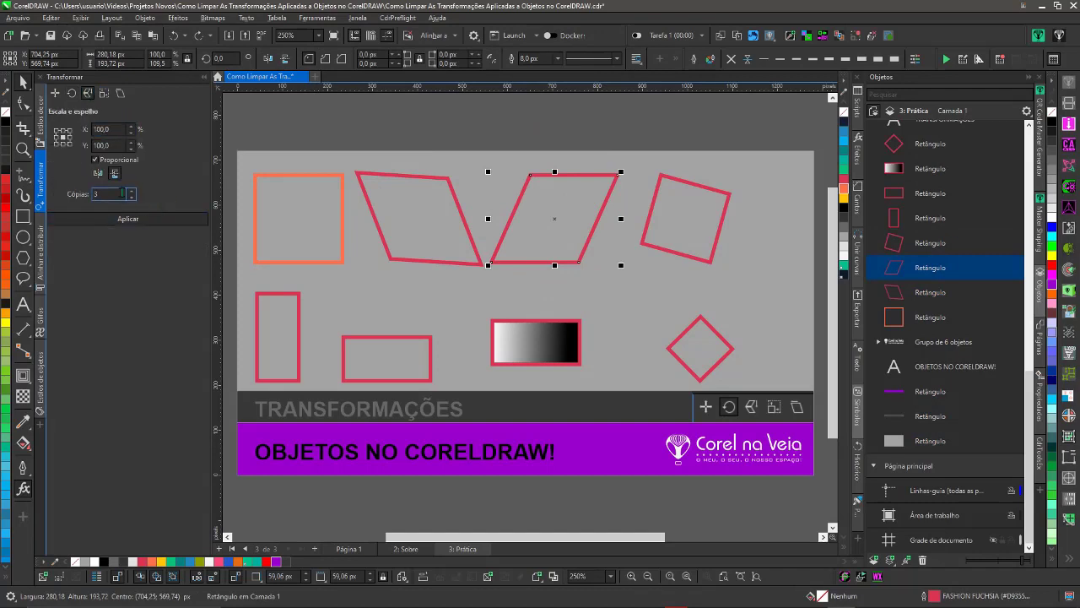
pyautogui.click(135, 219)
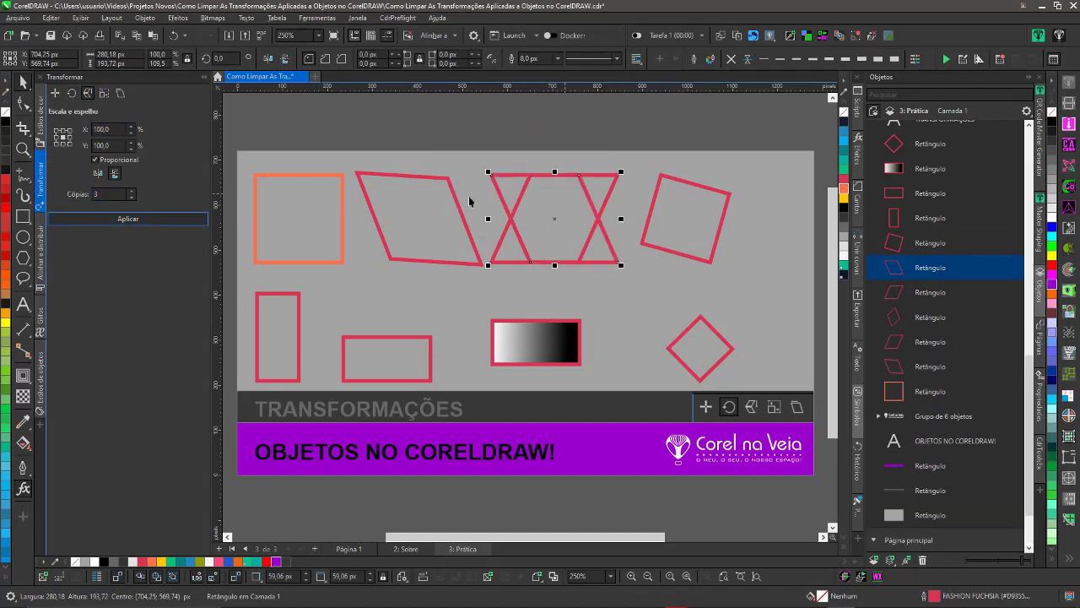
pyautogui.hotkey('ctrl', 'z')
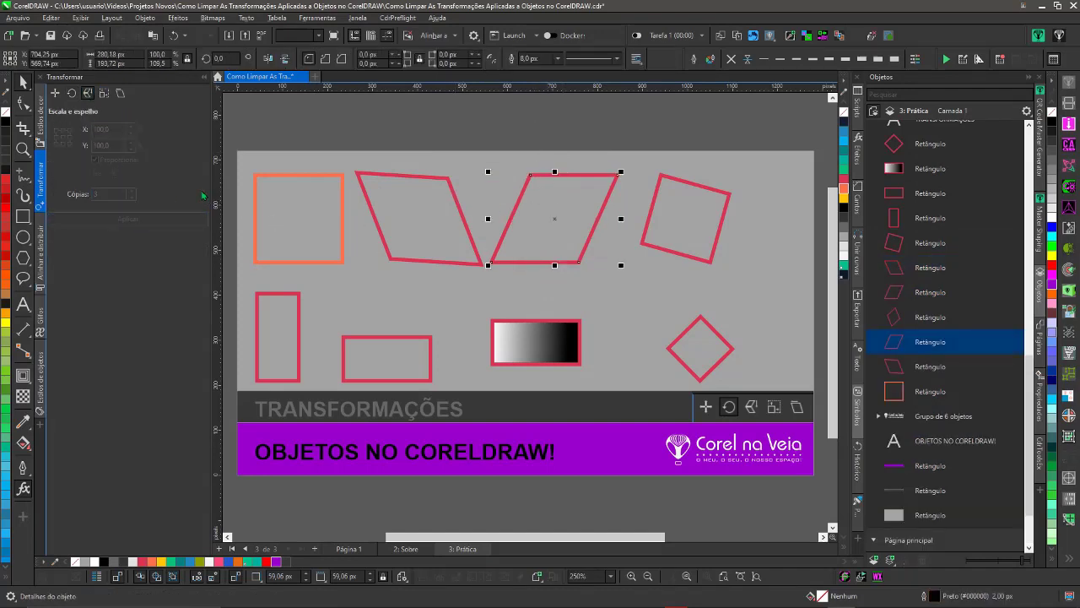
pyautogui.click(549, 225)
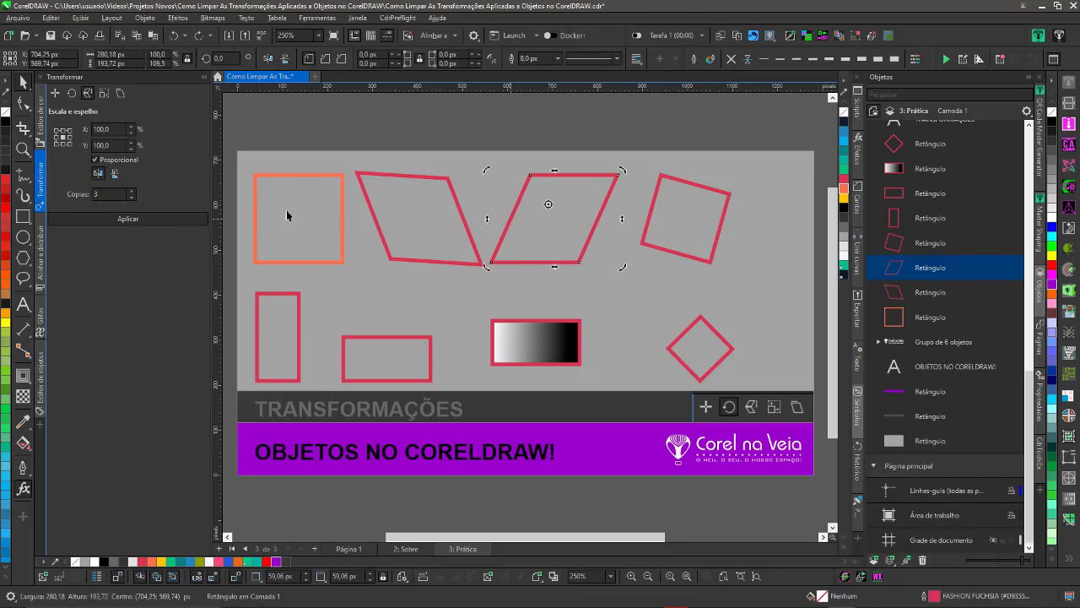
pyautogui.click(155, 221)
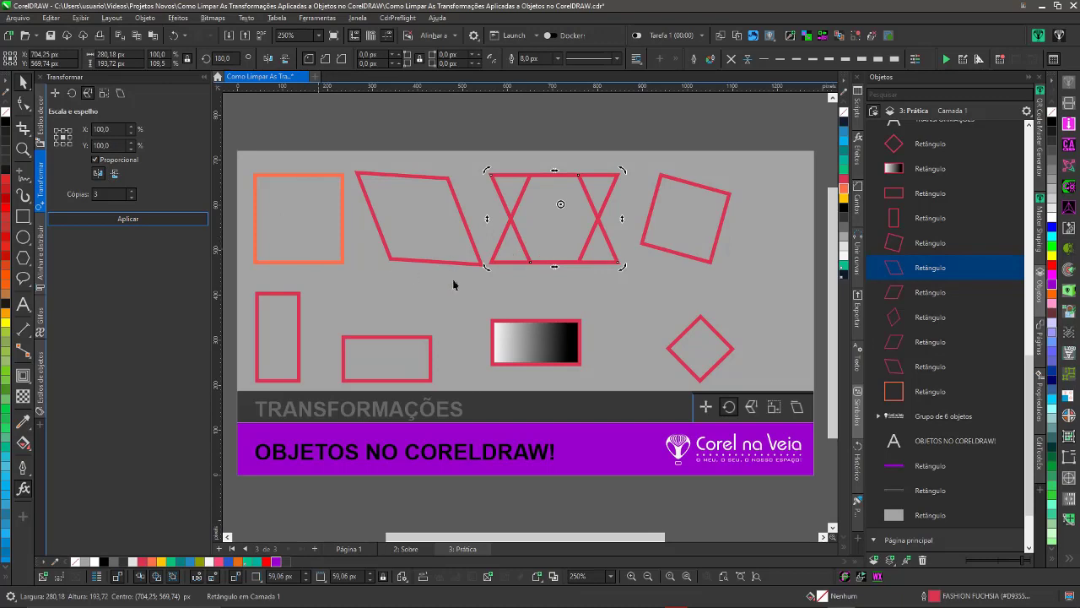
pyautogui.hotkey('ctrl', 'z')
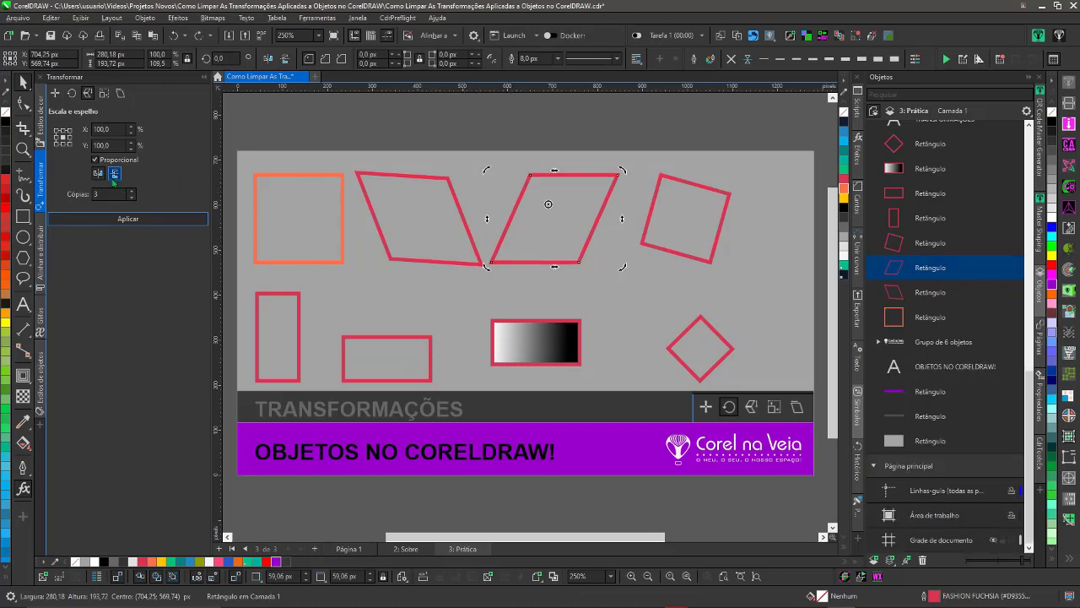
# - Set the horizontal scale to 215% and the number of copies to 4
pyautogui.doubleClick(101, 129)
pyautogui.write('95')
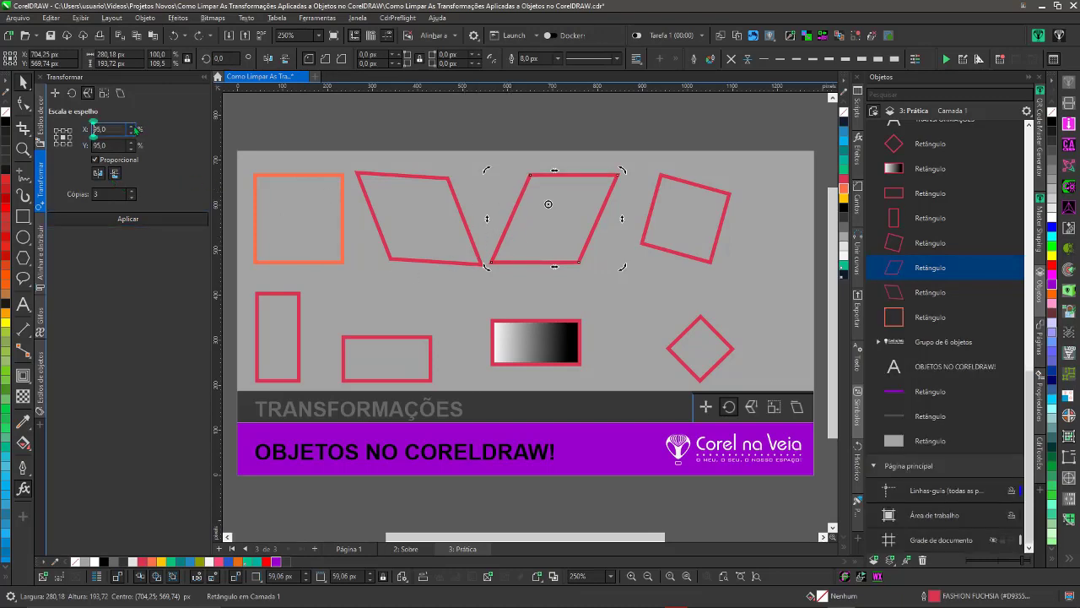
pyautogui.click(131, 127)
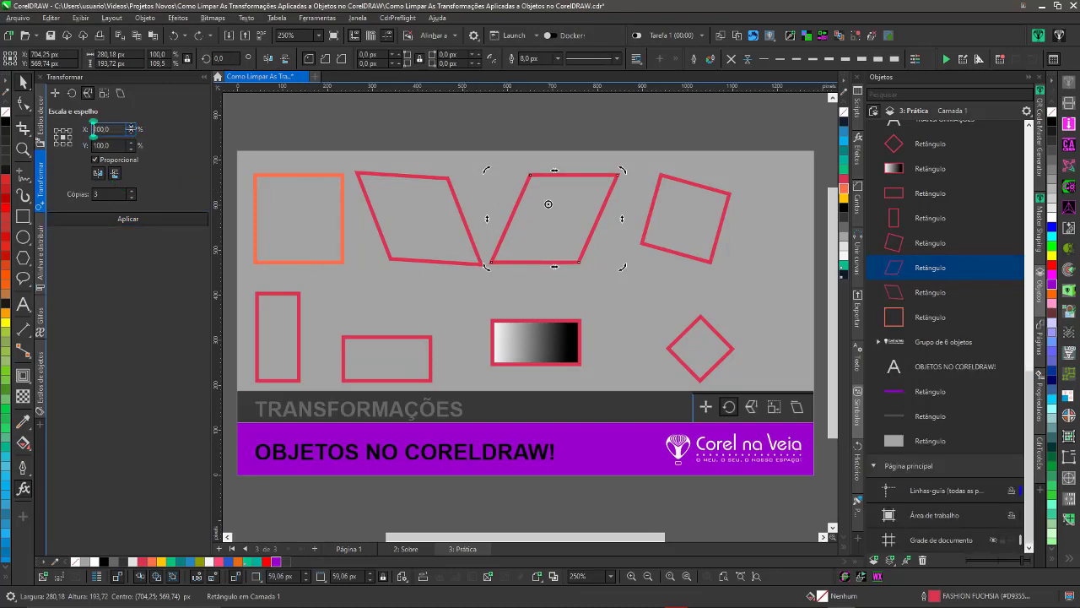
pyautogui.write('215')
pyautogui.press('Tab')
pyautogui.click(131, 192)
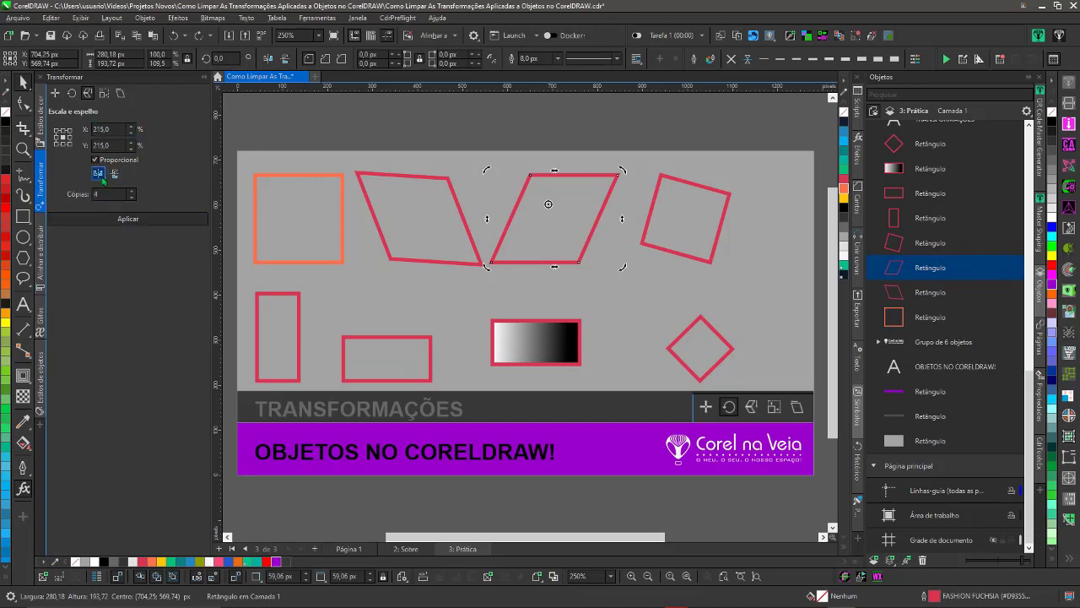
# - Create four 215% enlarged parallelogram copies, zoom out to view them, and undo
pyautogui.click(144, 219)
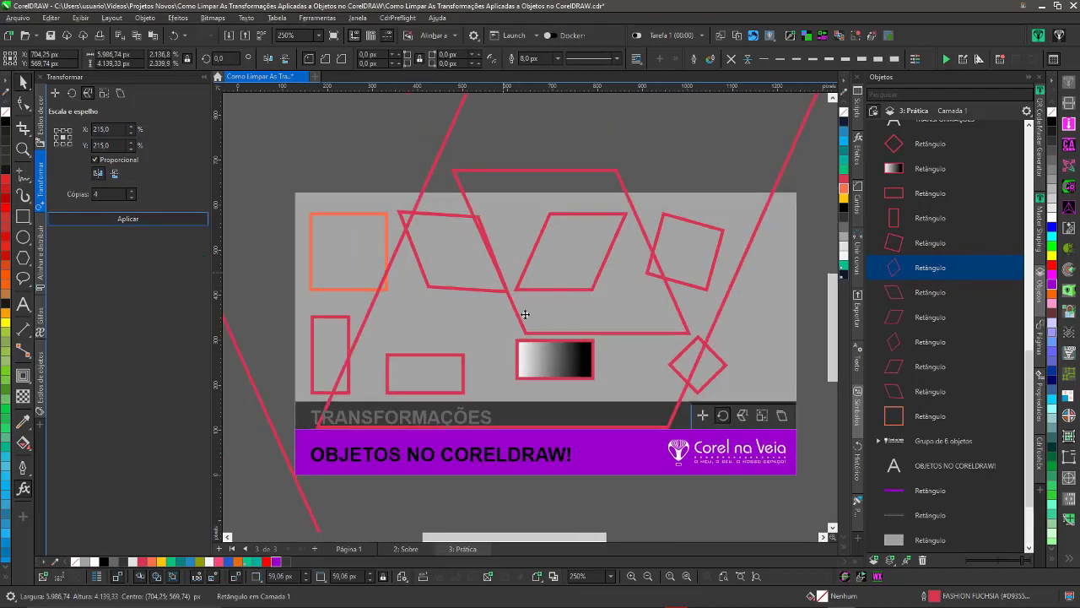
pyautogui.scroll(3, 521, 310)
pyautogui.scroll(3, 520, 312)
pyautogui.scroll(2, 524, 311)
pyautogui.scroll(1, 525, 311)
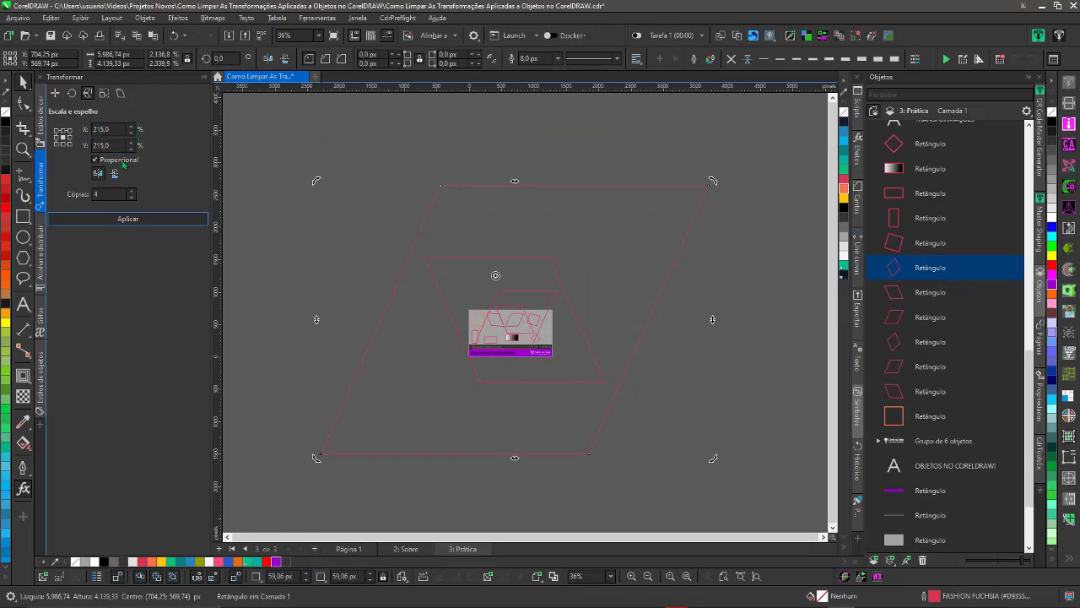
pyautogui.hotkey('ctrl', 'z')
# - Change the horizontal scale to 105%, with vertical scale also reading 105%
pyautogui.scroll(1, 483, 286)
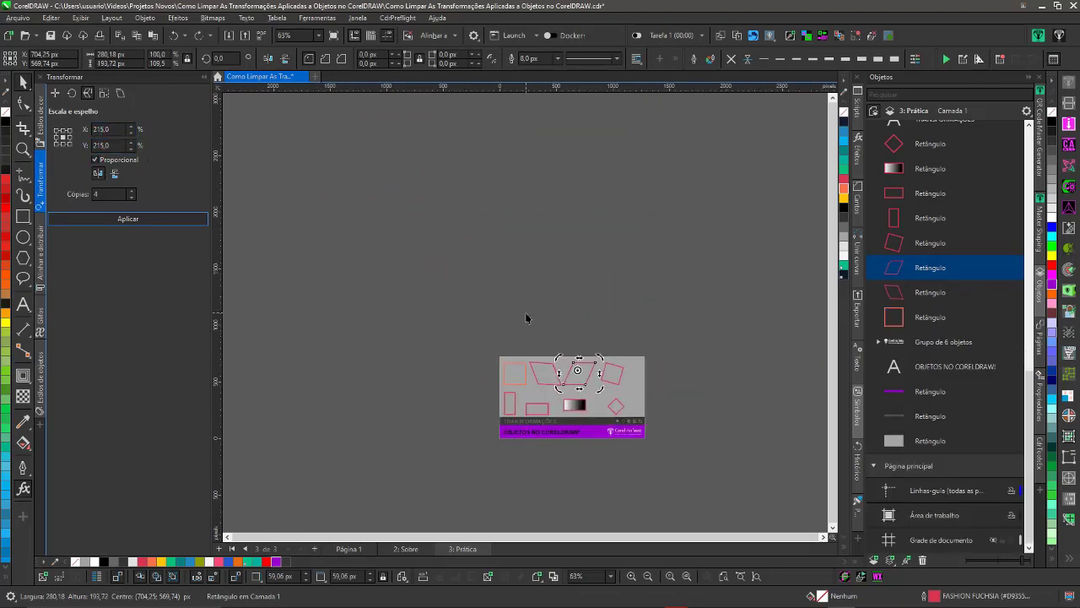
pyautogui.click(97, 129)
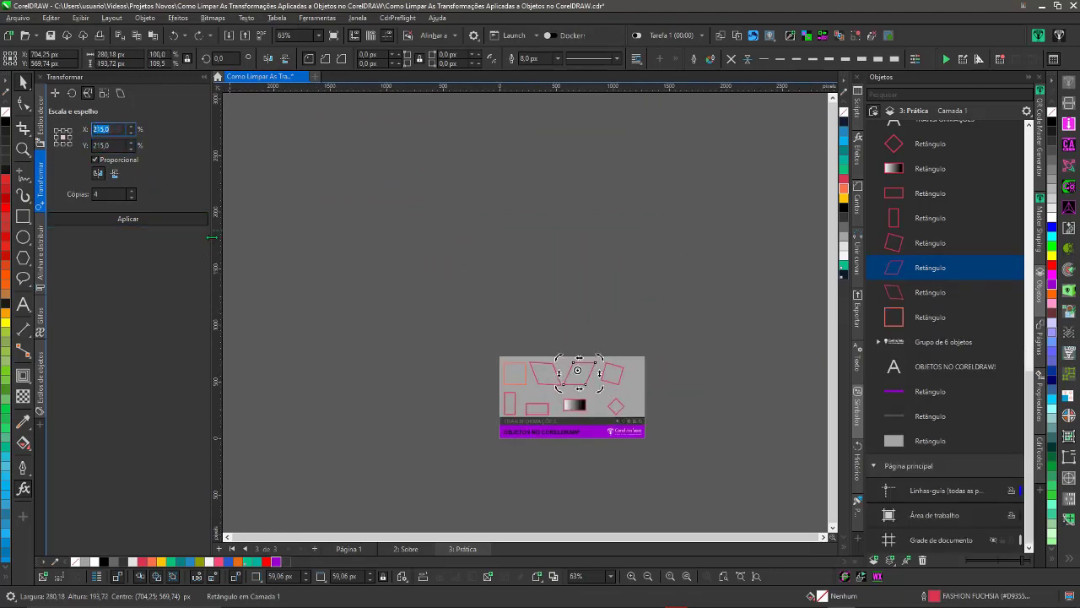
pyautogui.write('105')
pyautogui.press('Tab')
pyautogui.click(108, 145)
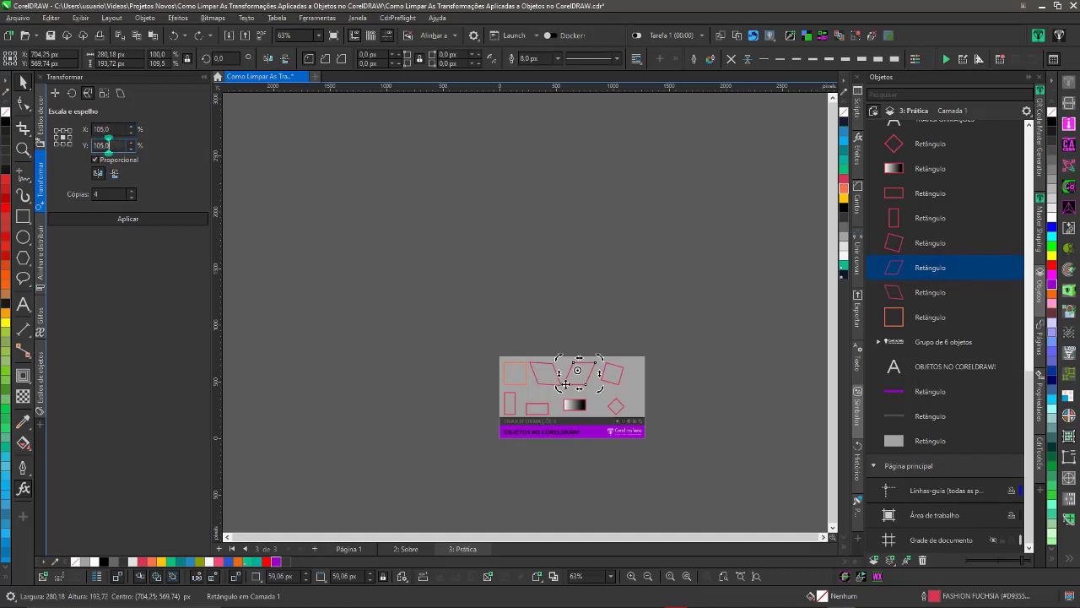
pyautogui.scroll(4, 540, 329)
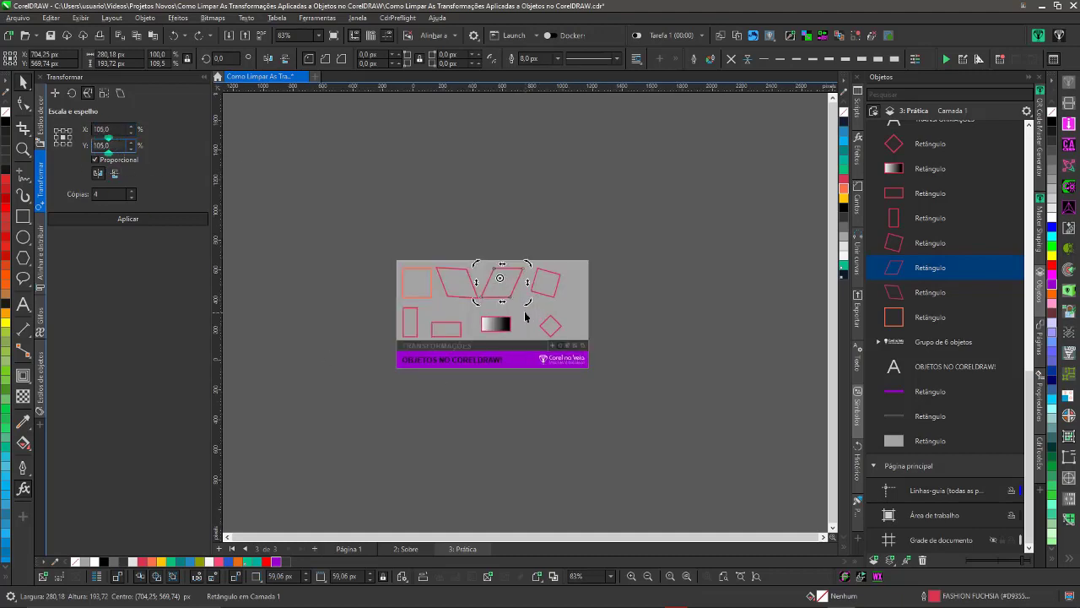
# - Create four 105% copies of the parallelogram and select all five shapes
pyautogui.click(129, 218)
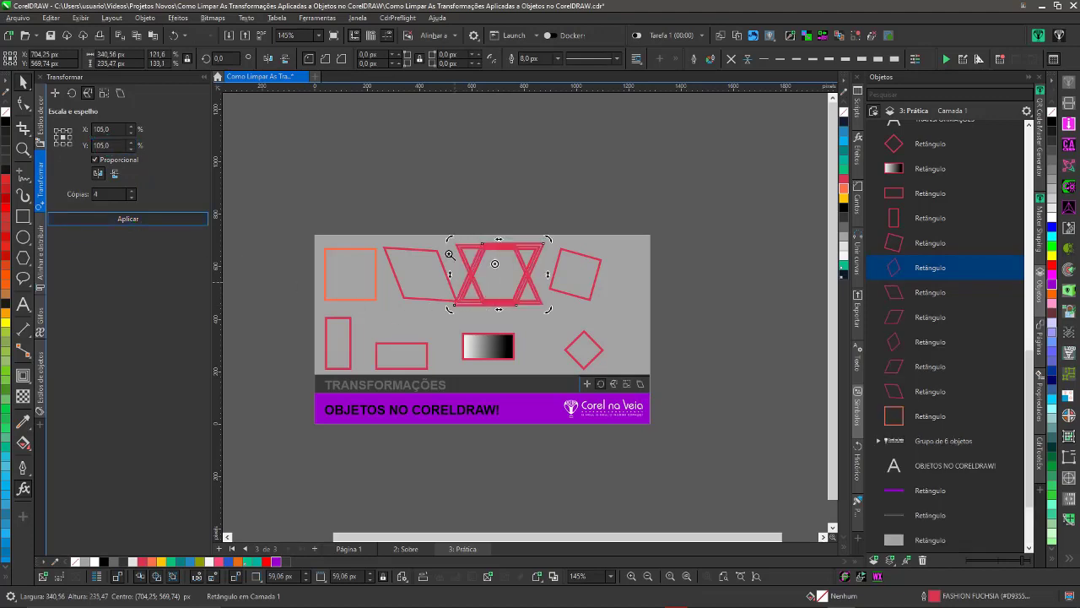
pyautogui.scroll(5, 552, 325)
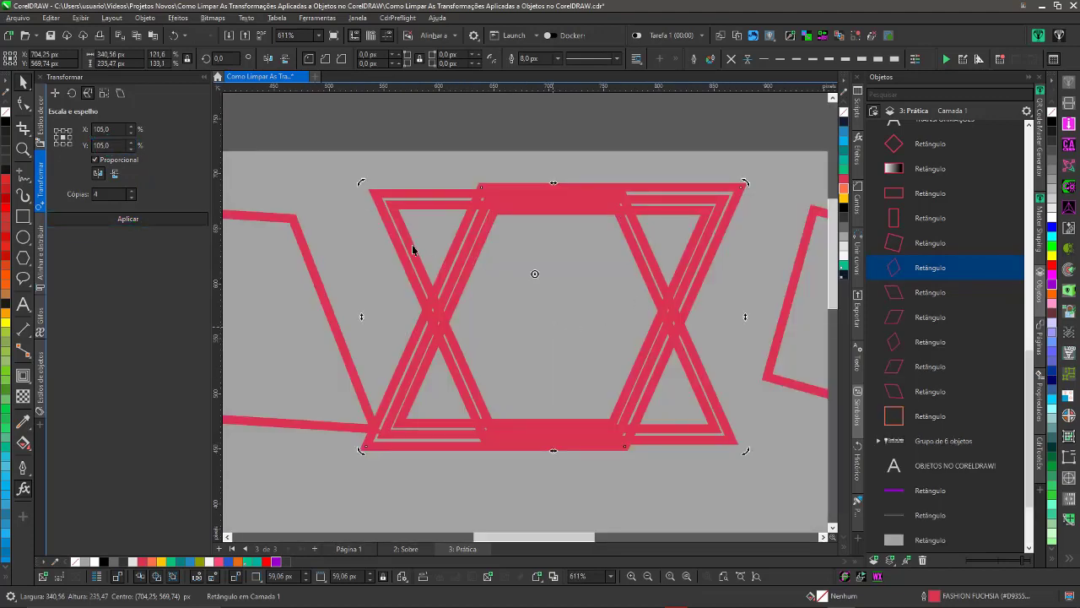
pyautogui.scroll(-2, 464, 290)
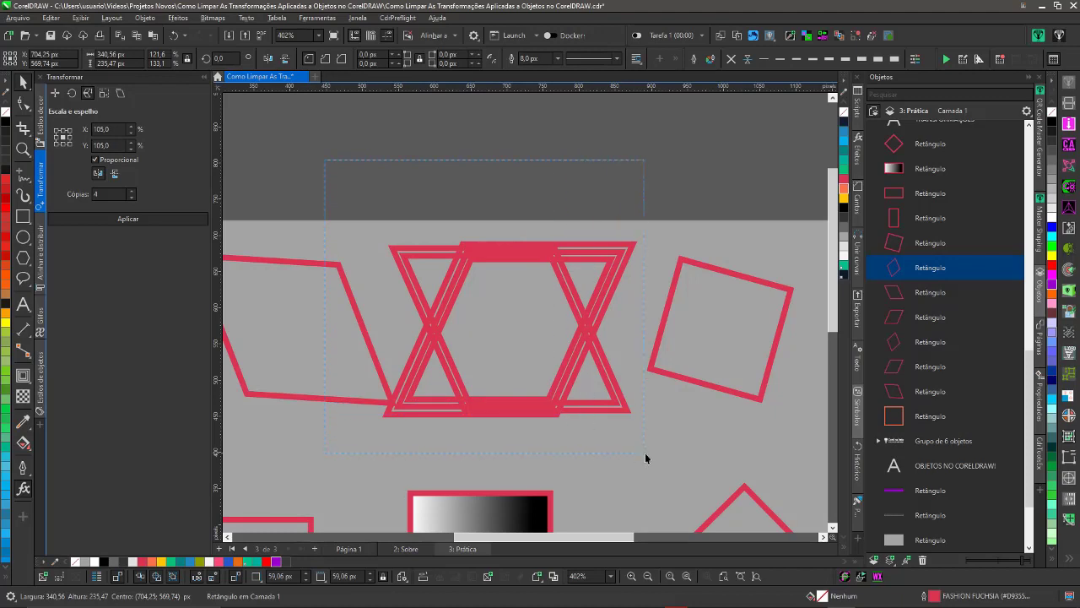
pyautogui.moveTo(324, 159); pyautogui.dragTo(644, 453)
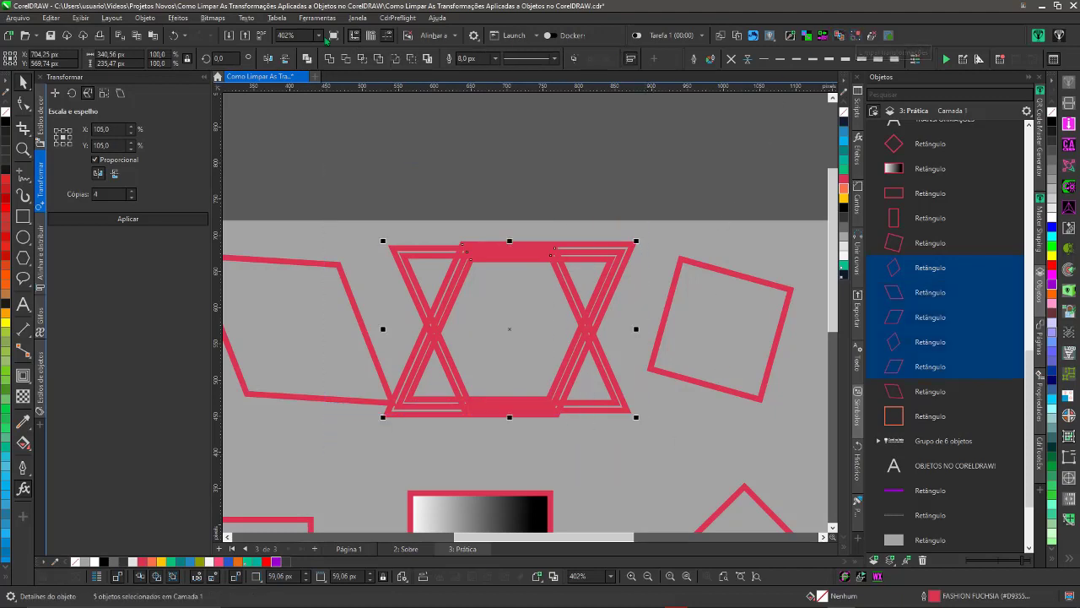
# - Clear transformations to reveal stacked squares, move one aside, then undo both changes
pyautogui.click(152, 17)
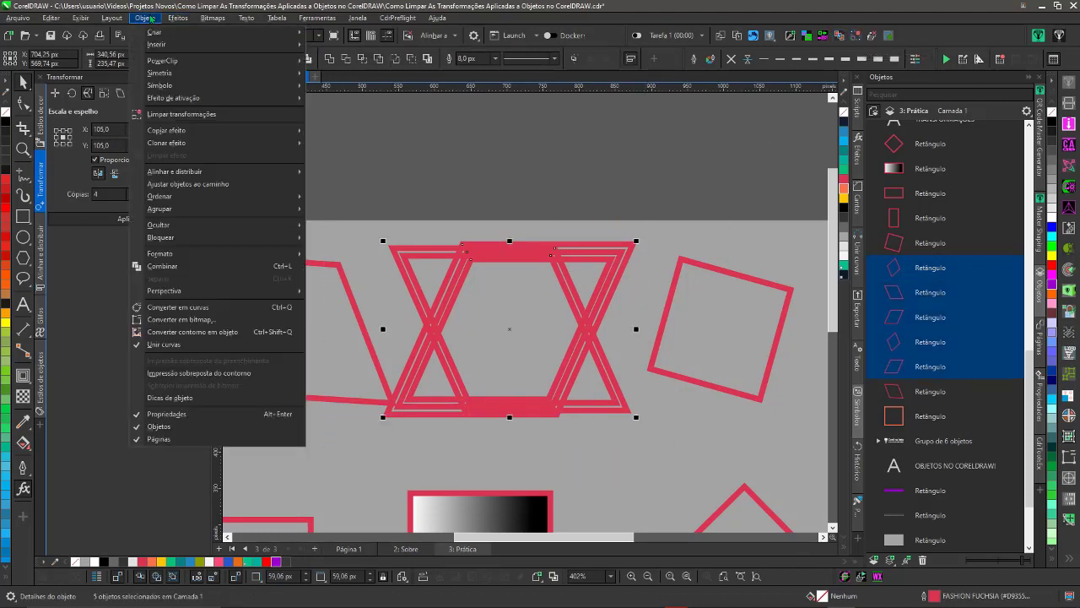
pyautogui.click(180, 114)
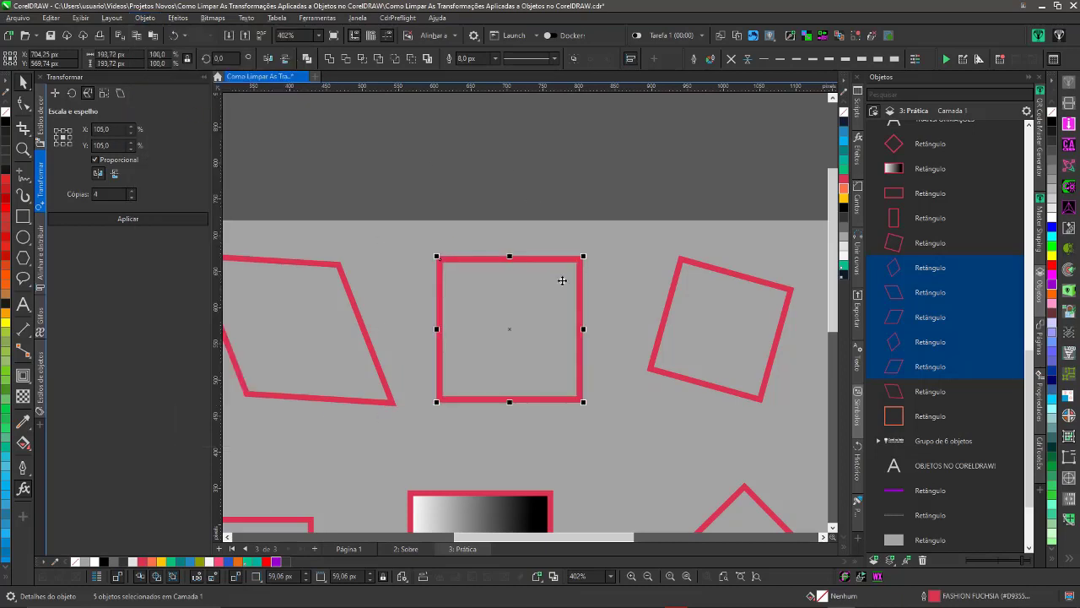
pyautogui.click(514, 228)
pyautogui.moveTo(478, 265); pyautogui.dragTo(438, 220)
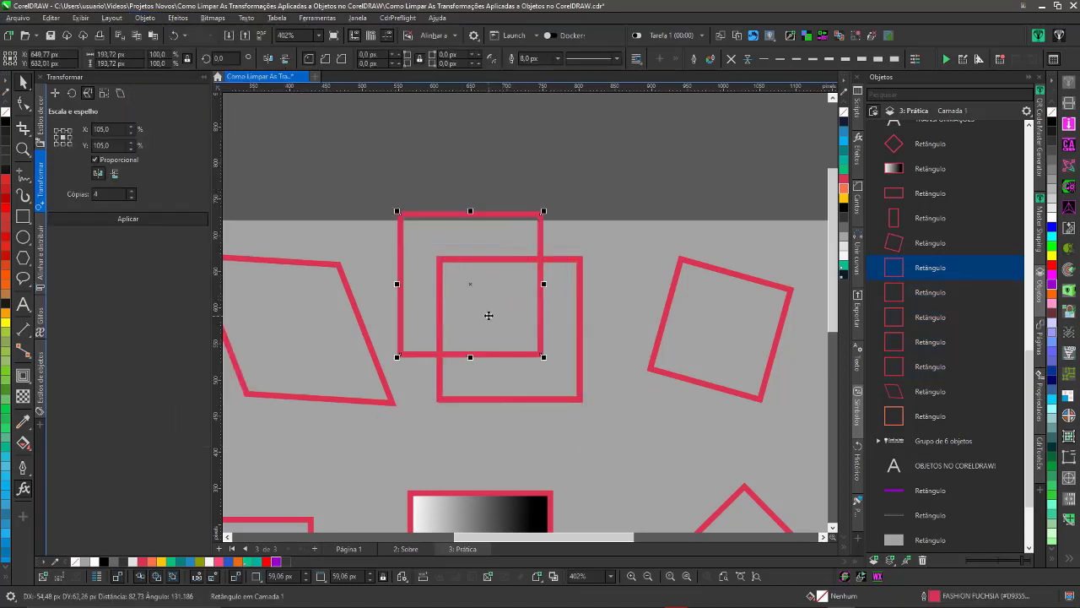
pyautogui.hotkey('ctrl', 'z')
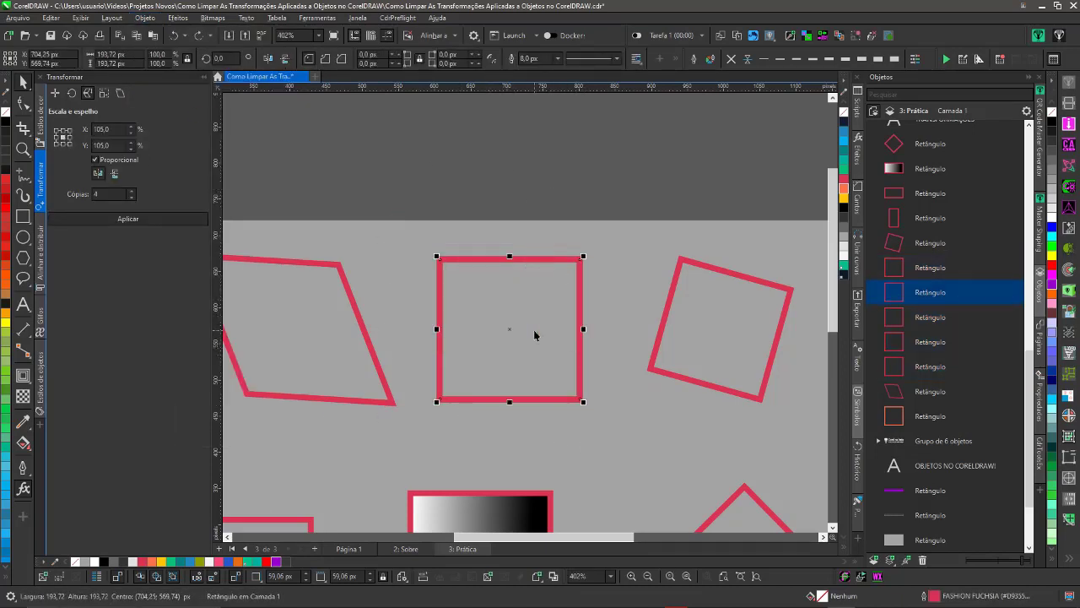
pyautogui.hotkey('ctrl', 'z')
pyautogui.hotkey('ctrl', 'z')
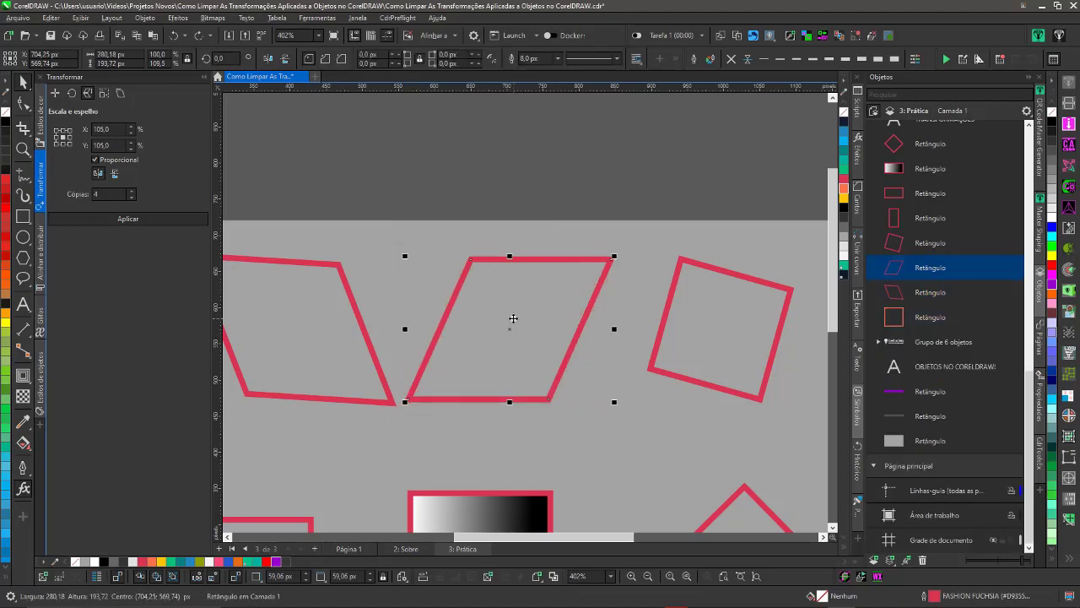
# - Try mirrored copies, then 115% enlarged copies of the parallelogram, undoing each
pyautogui.hotkey('shift', 'F4')
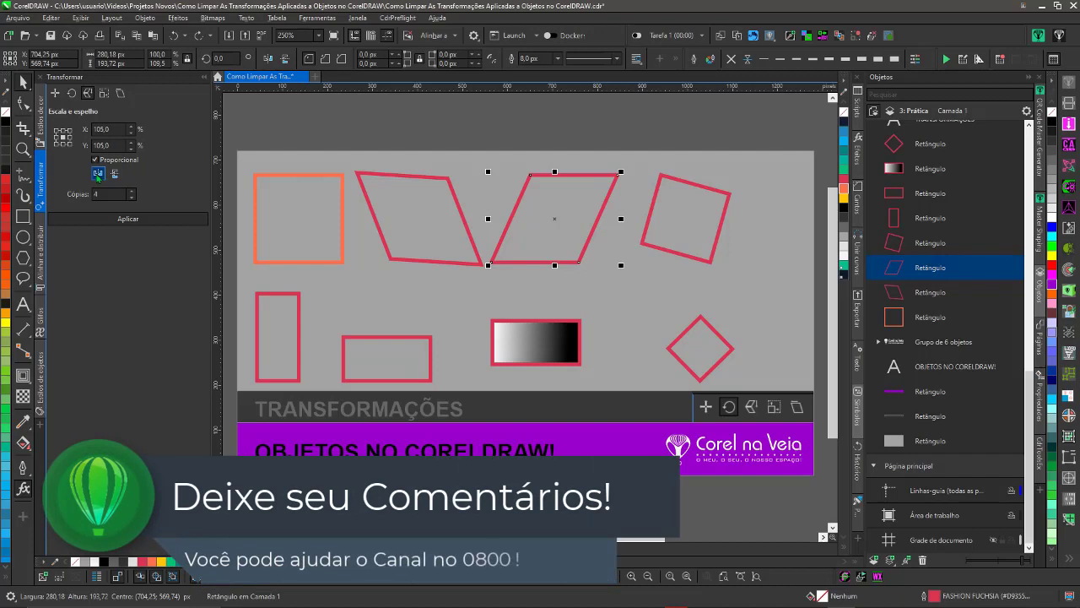
pyautogui.click(127, 219)
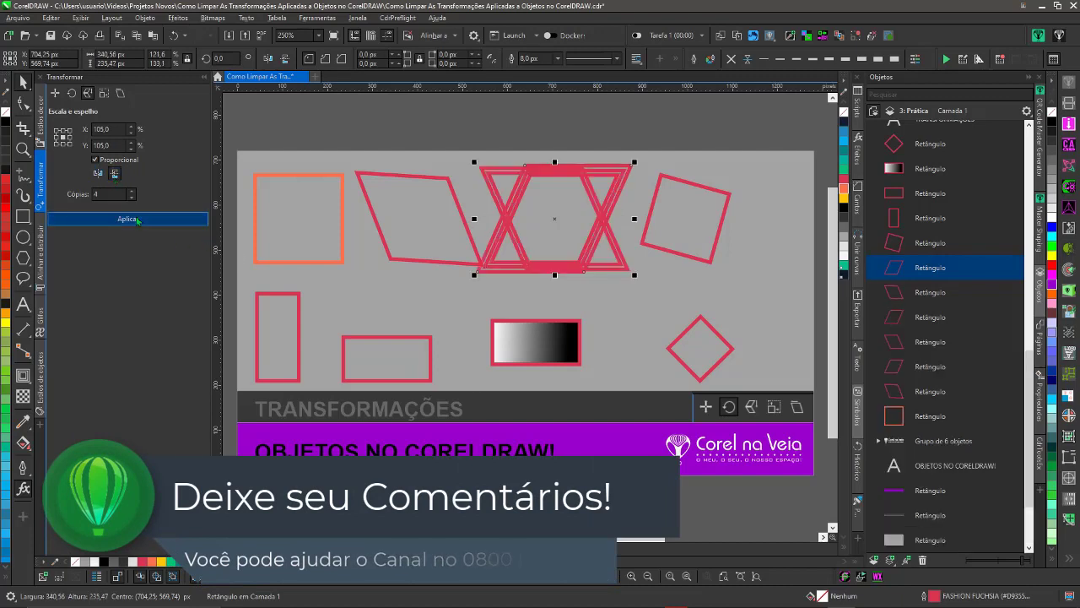
pyautogui.hotkey('ctrl', 'z')
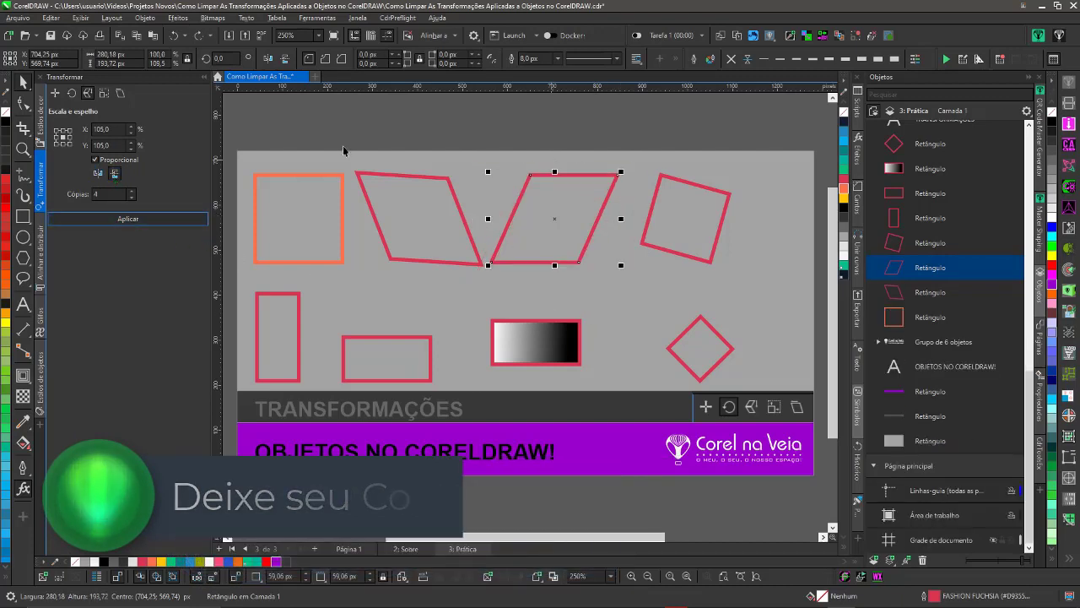
pyautogui.write('115')
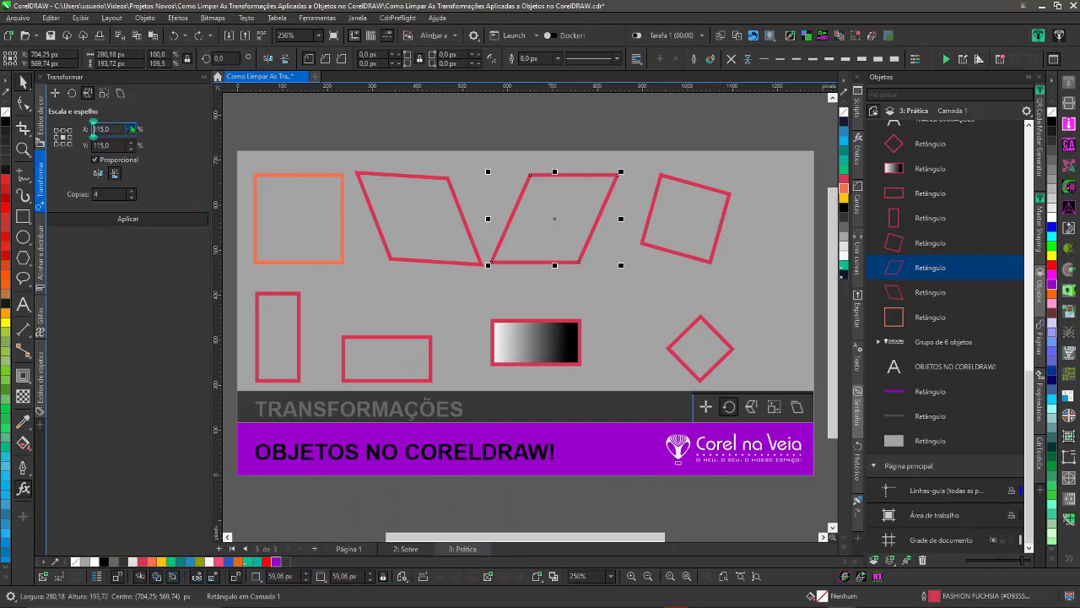
pyautogui.click(127, 221)
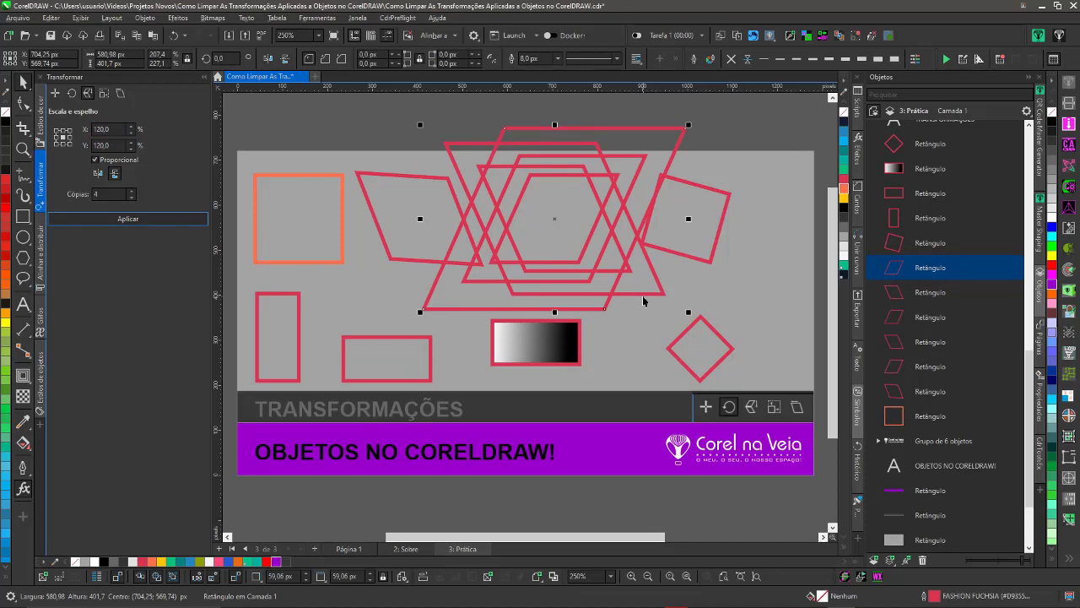
pyautogui.hotkey('ctrl', 'z')
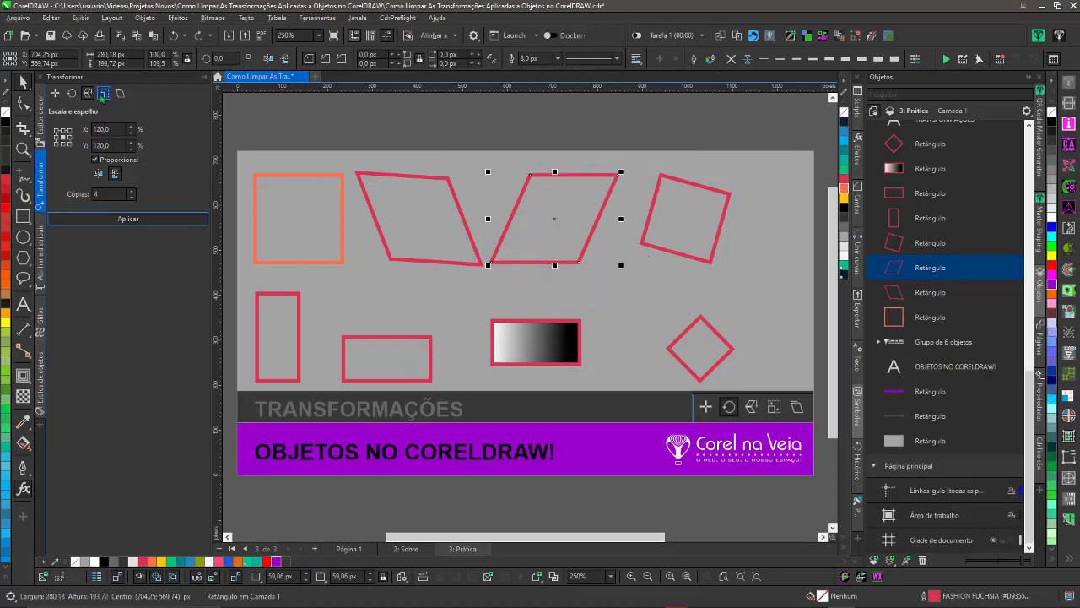
# - Make three parallelogram copies via Tamanho settings, move one aside, then undo
pyautogui.click(103, 94)
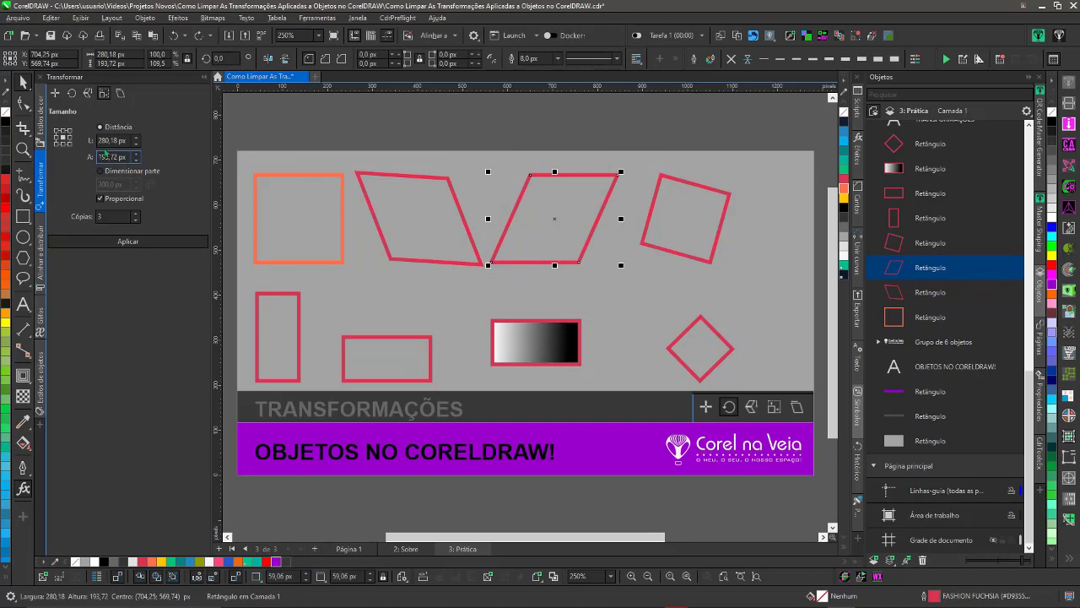
pyautogui.doubleClick(119, 156)
pyautogui.click(142, 242)
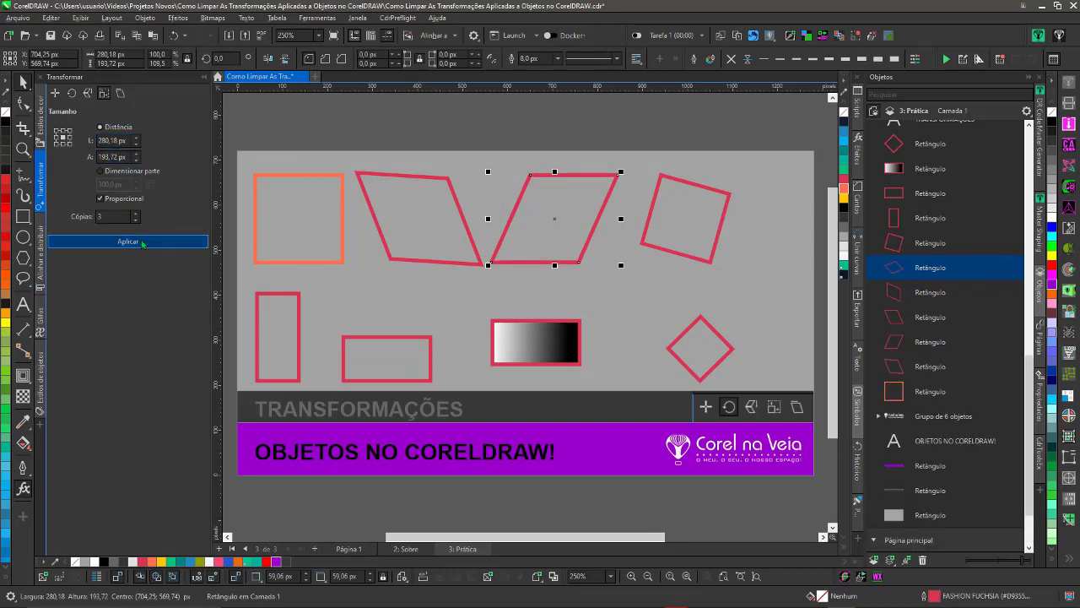
pyautogui.moveTo(523, 210); pyautogui.dragTo(463, 213)
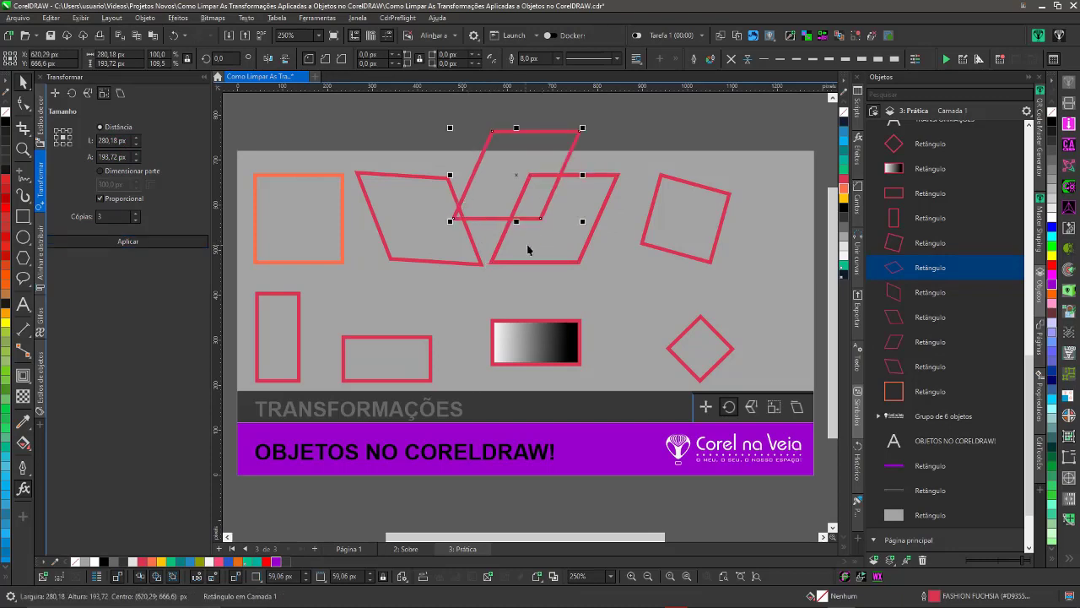
pyautogui.click(497, 258)
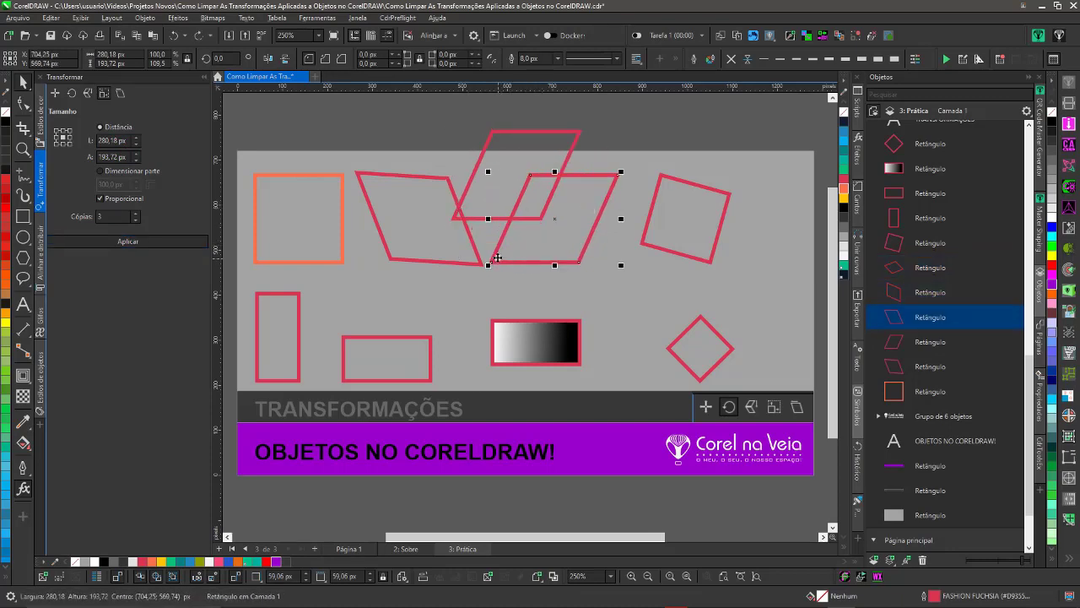
pyautogui.hotkey('ctrl', 'z')
pyautogui.hotkey('ctrl', 'z')
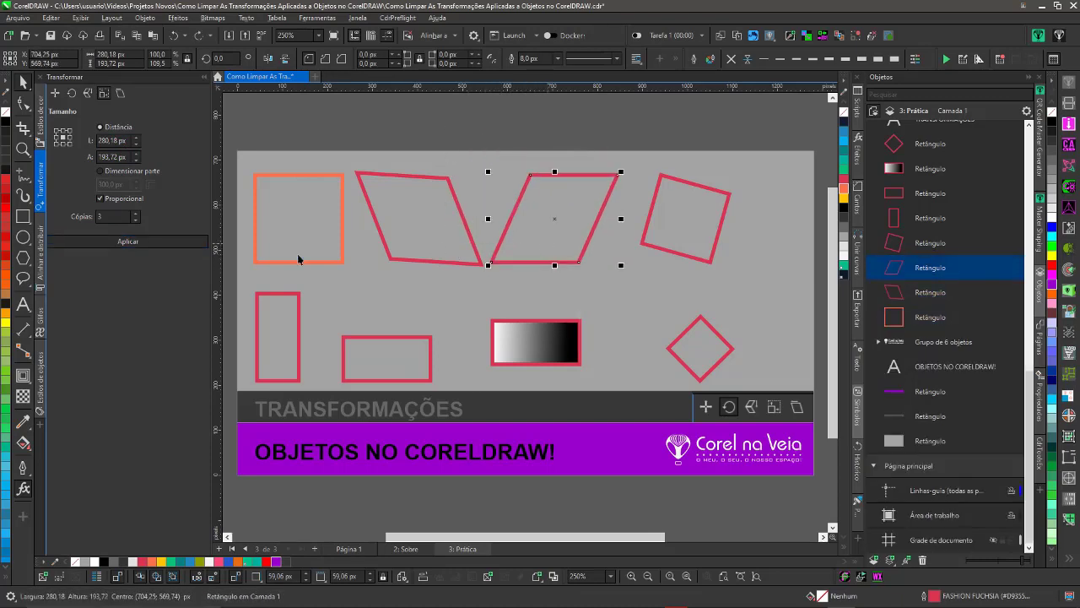
# - Raise the width proportionally to 340,18 px, create three larger copies, and undo
pyautogui.doubleClick(131, 217)
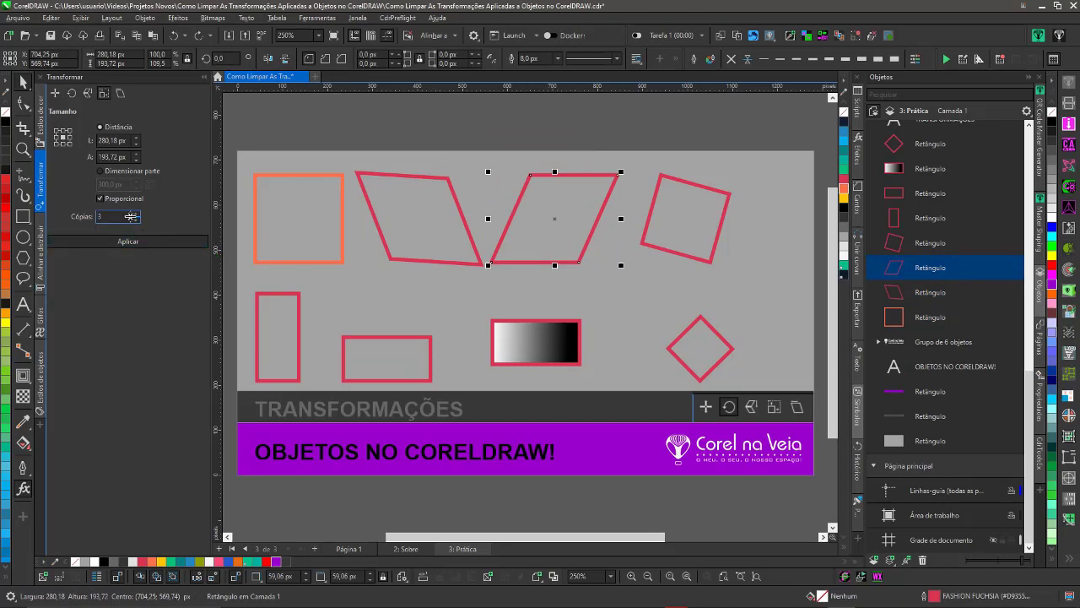
pyautogui.click(138, 159)
pyautogui.click(134, 141)
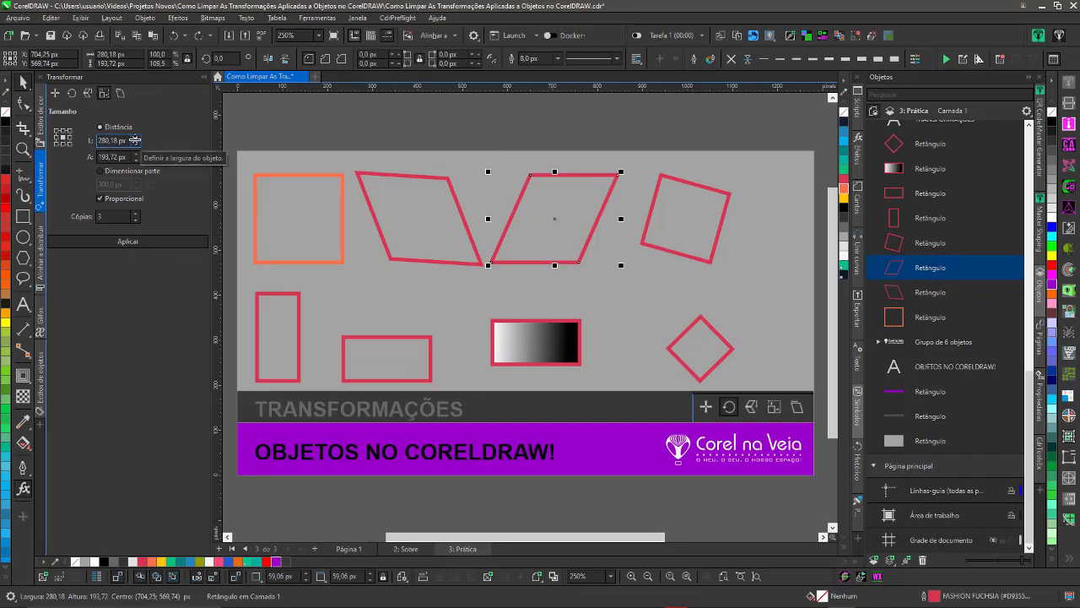
pyautogui.moveTo(134, 141); pyautogui.dragTo(135, 126)
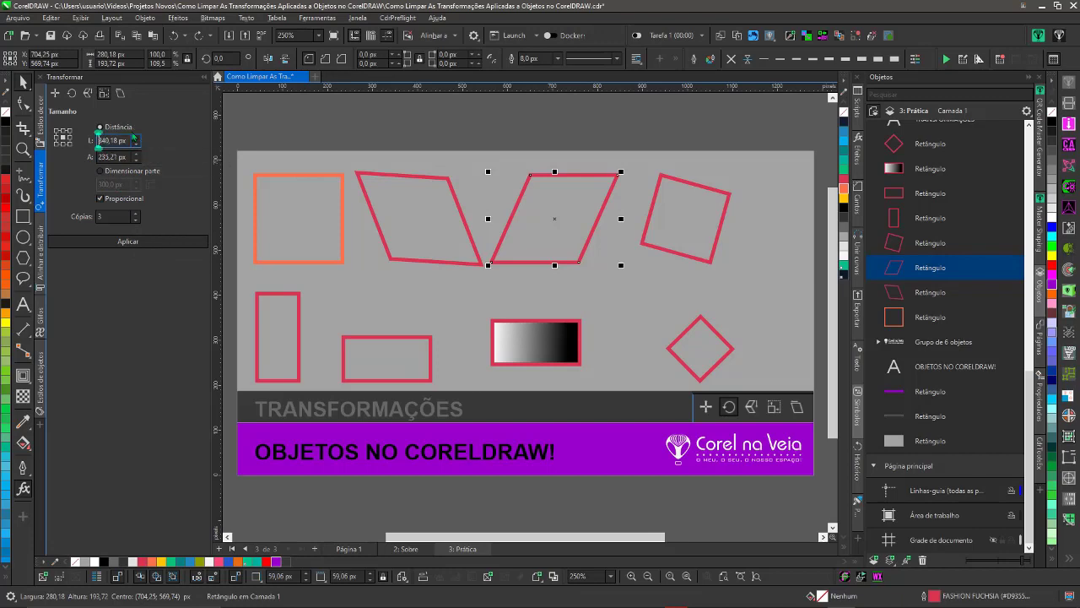
pyautogui.click(127, 242)
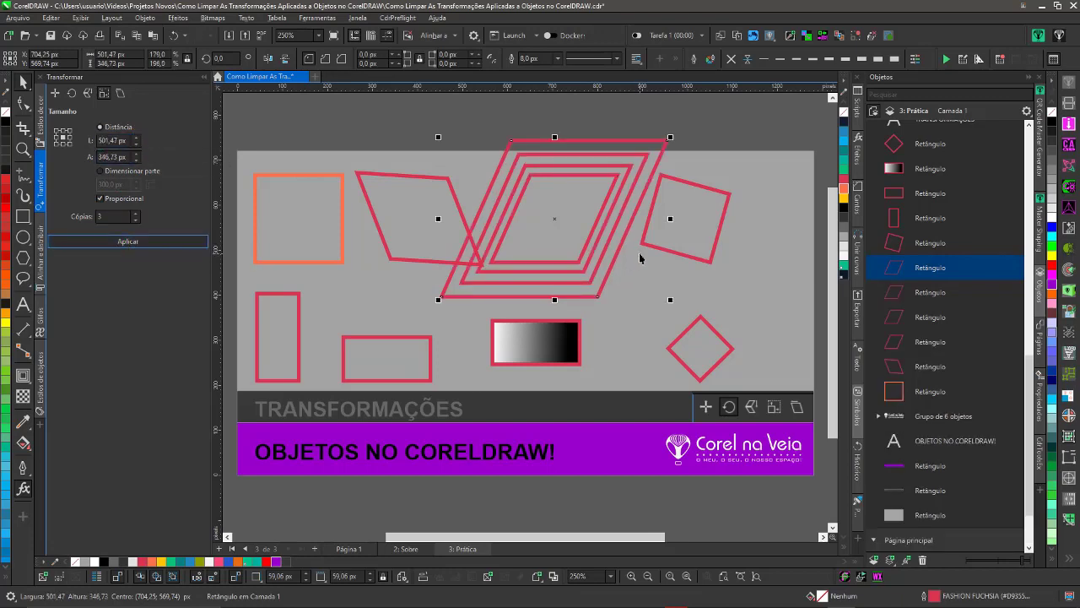
pyautogui.hotkey('ctrl', 'z')
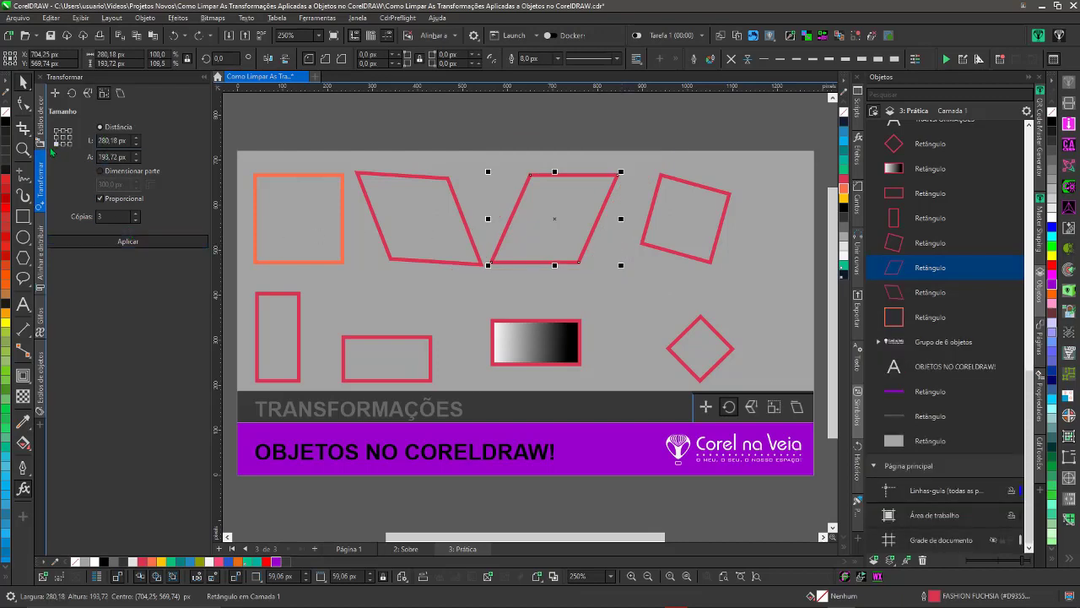
# - Apply further sets of three copies with an edited width, undoing the last
pyautogui.click(113, 243)
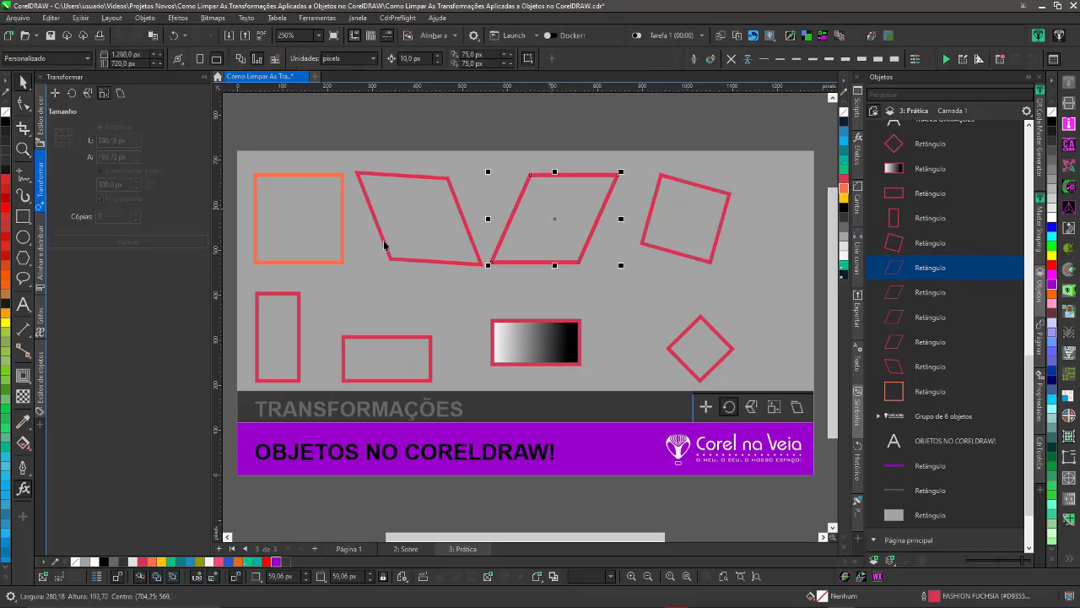
pyautogui.click(117, 242)
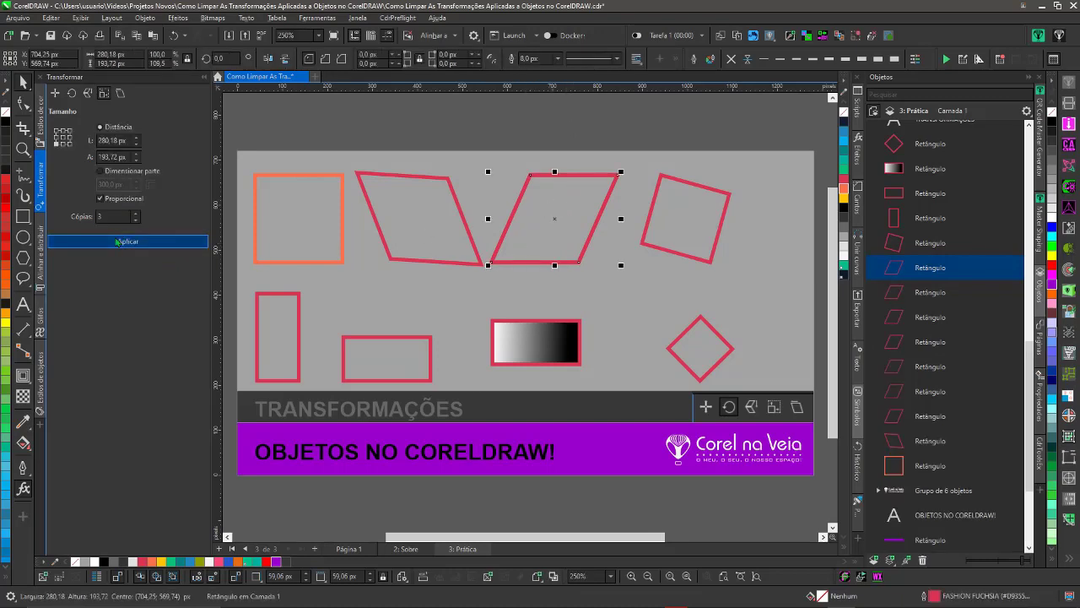
pyautogui.click(119, 142)
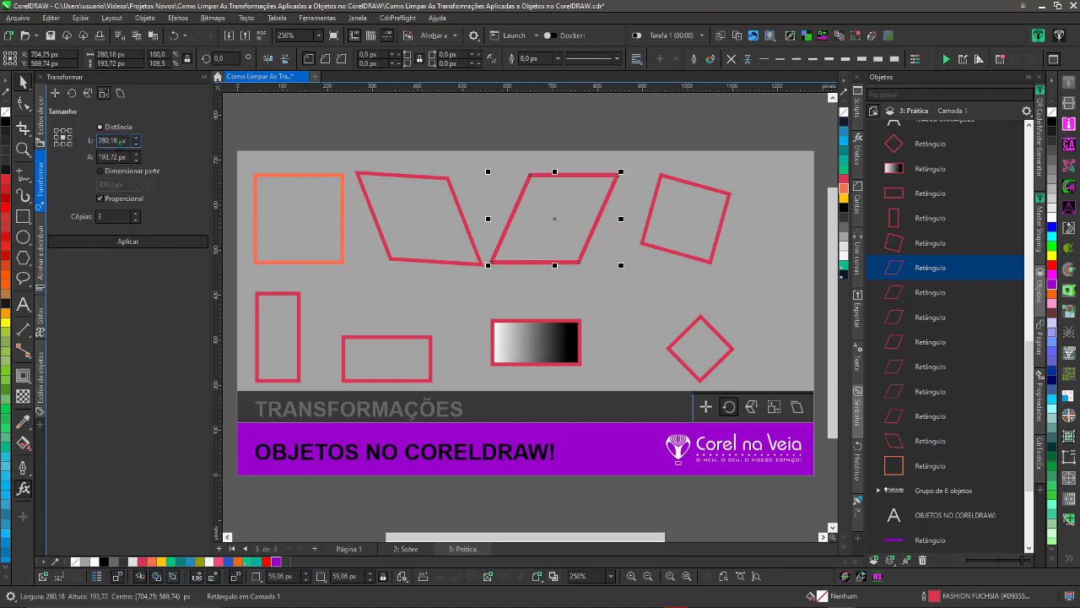
pyautogui.click(133, 141)
pyautogui.click(122, 243)
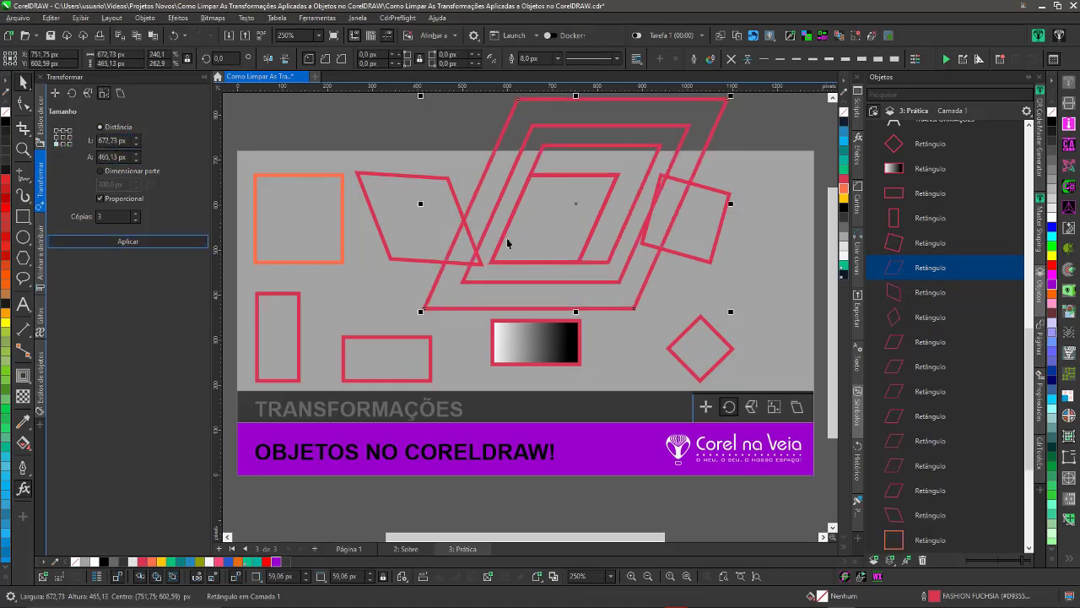
pyautogui.hotkey('ctrl', 'z')
pyautogui.scroll(-2, 507, 243)
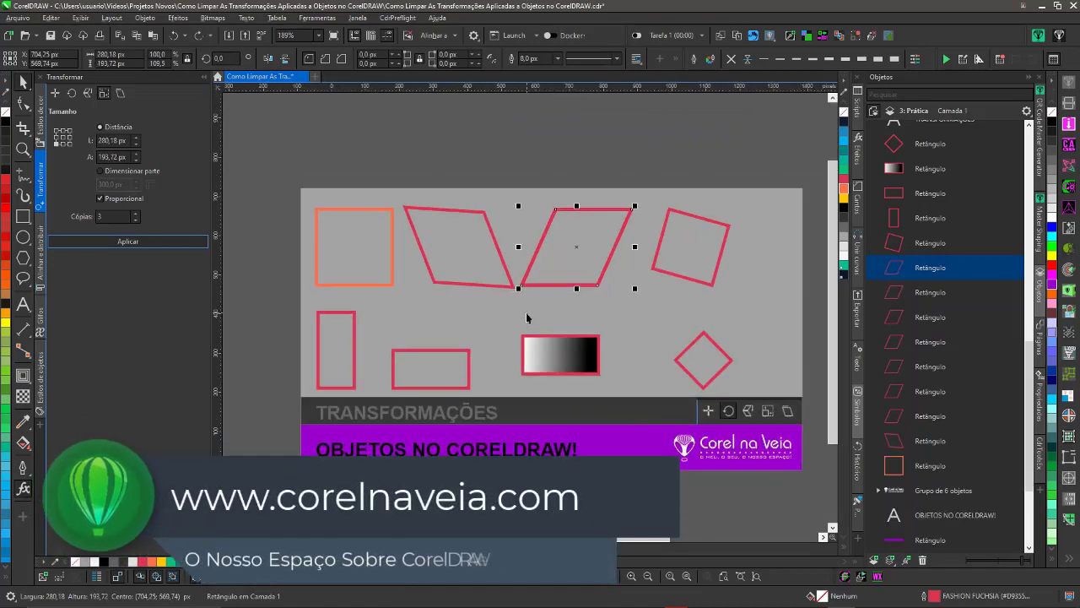
pyautogui.scroll(1, 526, 317)
pyautogui.scroll(-1, 526, 317)
pyautogui.scroll(1, 527, 318)
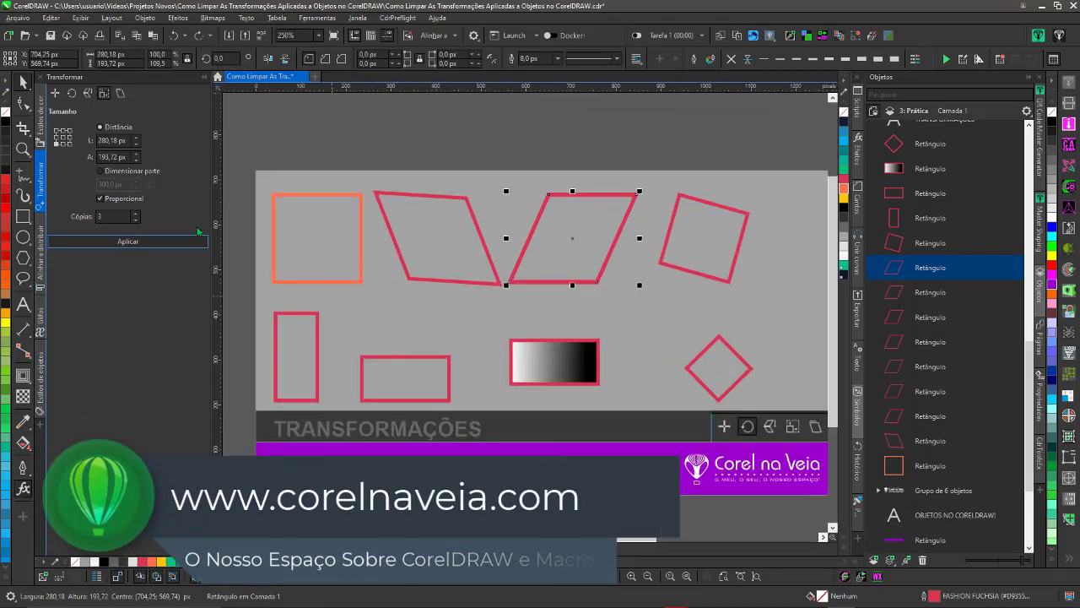
# - Skew the tilted right square 35° horizontally with 2 copies, then select all three
pyautogui.click(120, 93)
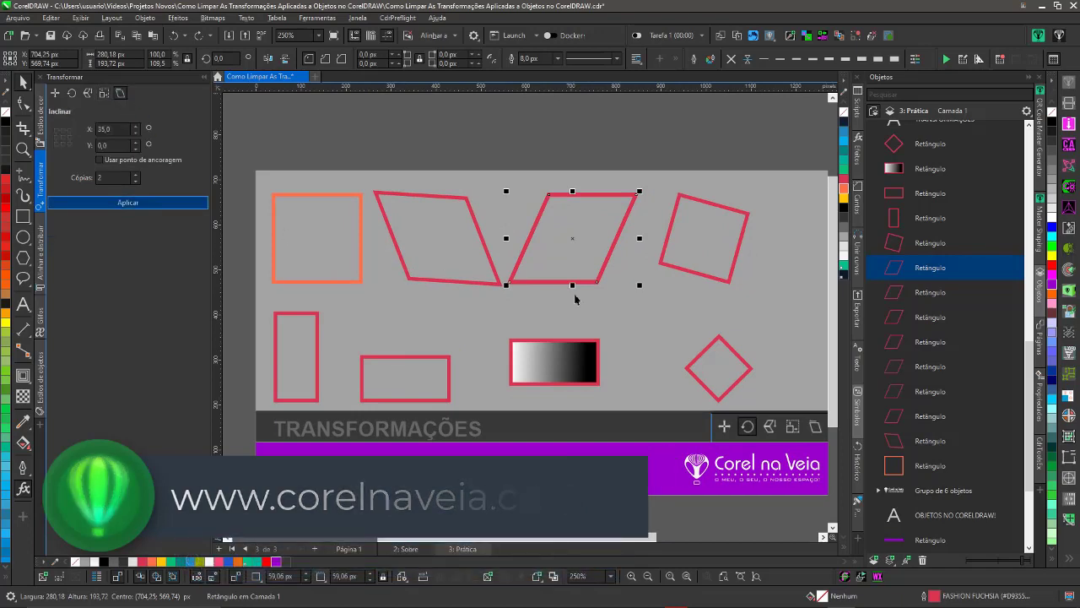
pyautogui.click(713, 270)
pyautogui.click(131, 203)
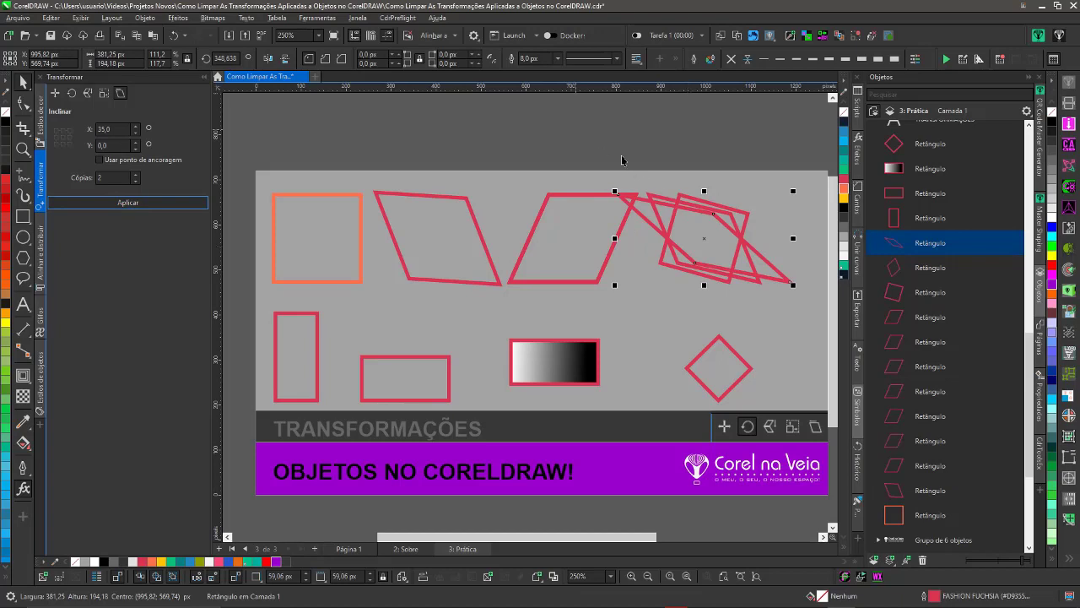
pyautogui.moveTo(621, 160); pyautogui.dragTo(682, 276)
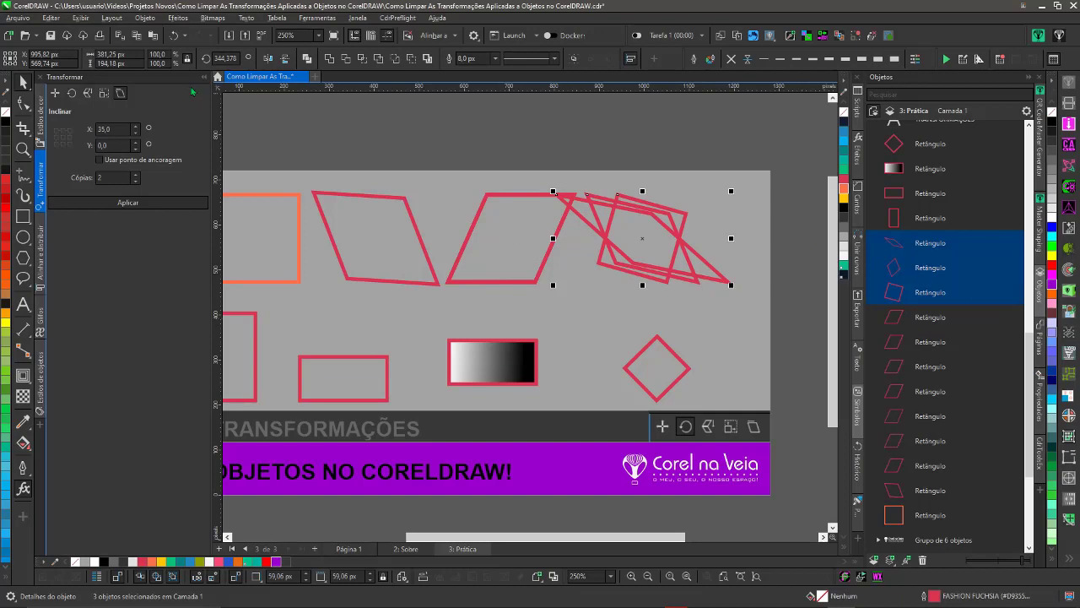
# - Clear transformations on the skewed square and copies, then remove the two duplicates
pyautogui.click(146, 18)
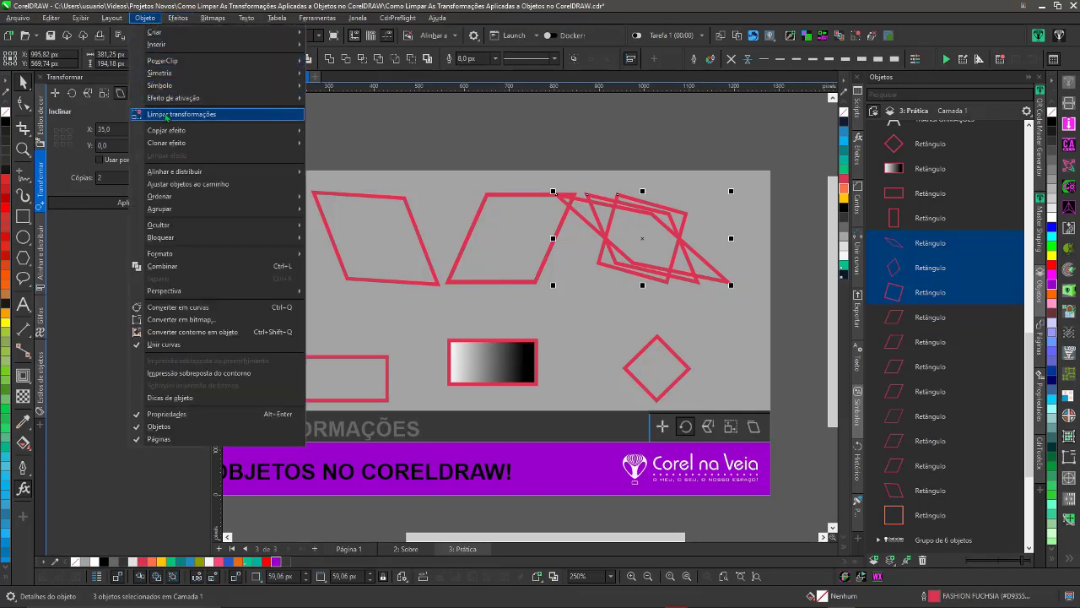
pyautogui.click(169, 114)
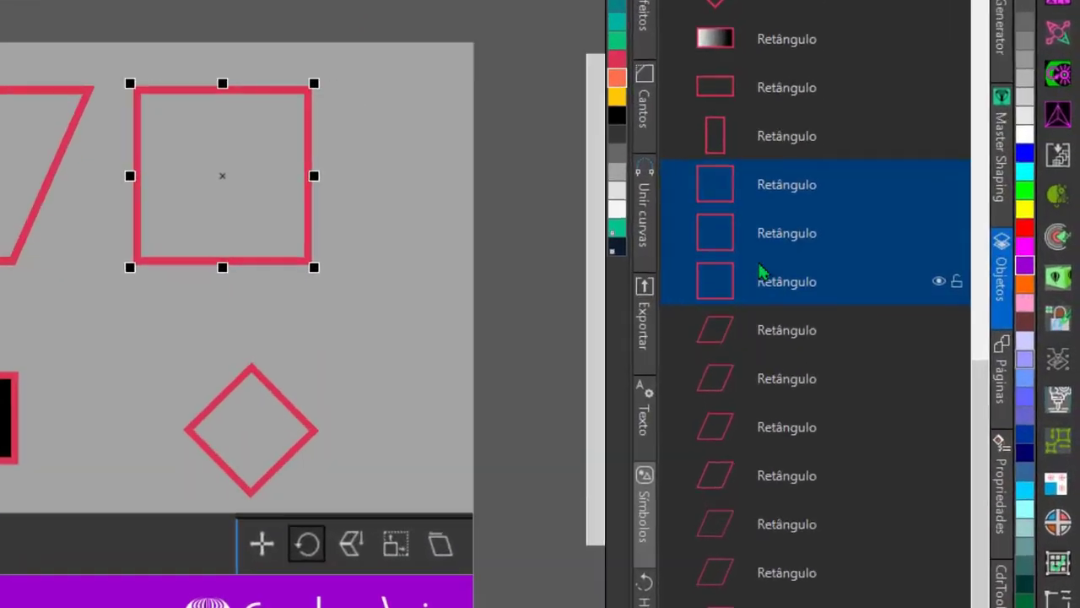
pyautogui.click(907, 292)
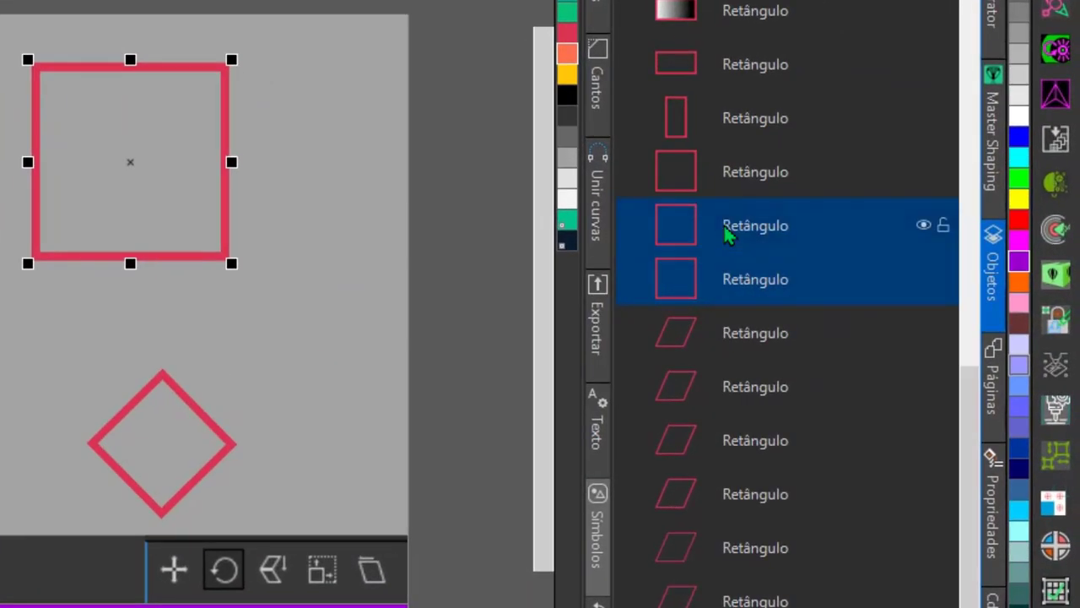
pyautogui.hotkey('ctrl', 'z')
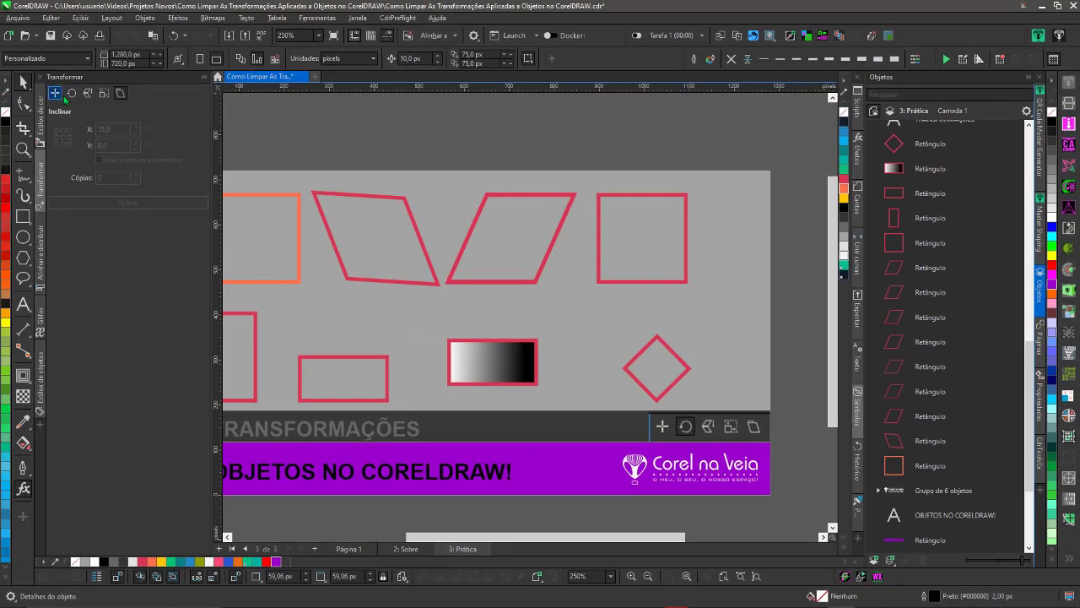
pyautogui.click(61, 91)
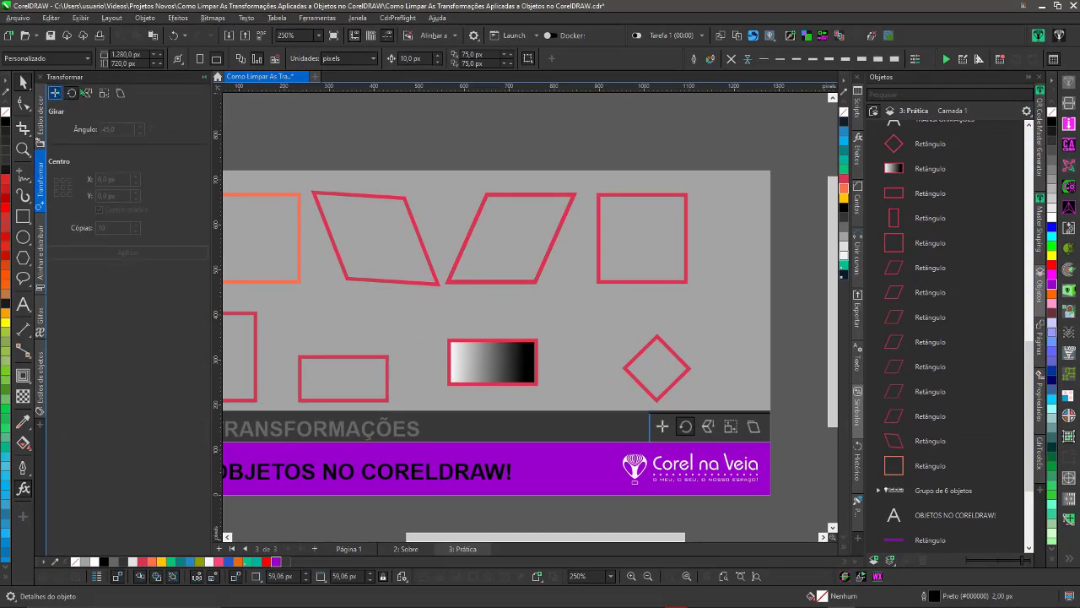
# - Close the Transformar docker, then select all eight shapes and clear their transformations
pyautogui.click(204, 77)
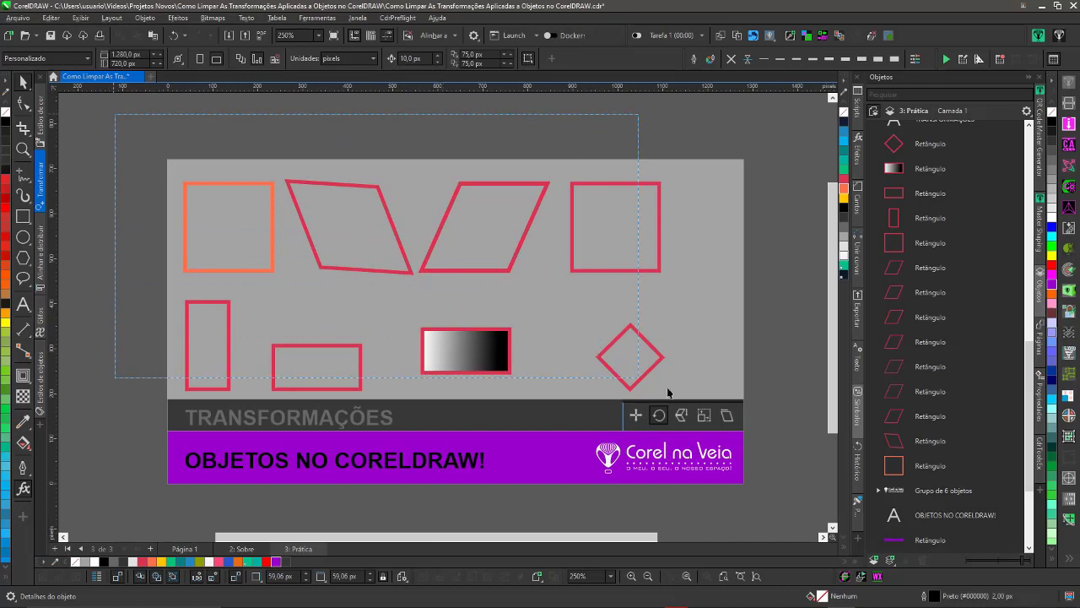
pyautogui.moveTo(123, 121); pyautogui.dragTo(751, 411)
pyautogui.click(856, 37)
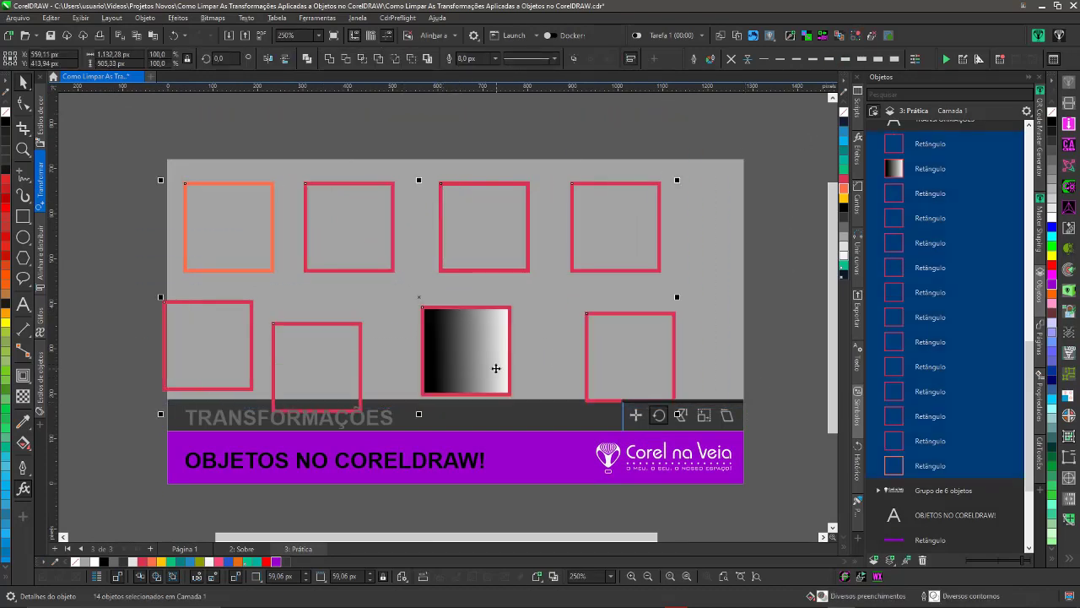
# - Try top and left alignment on the squares, undo it, and deselect everything
pyautogui.press('t')
pyautogui.press('l')
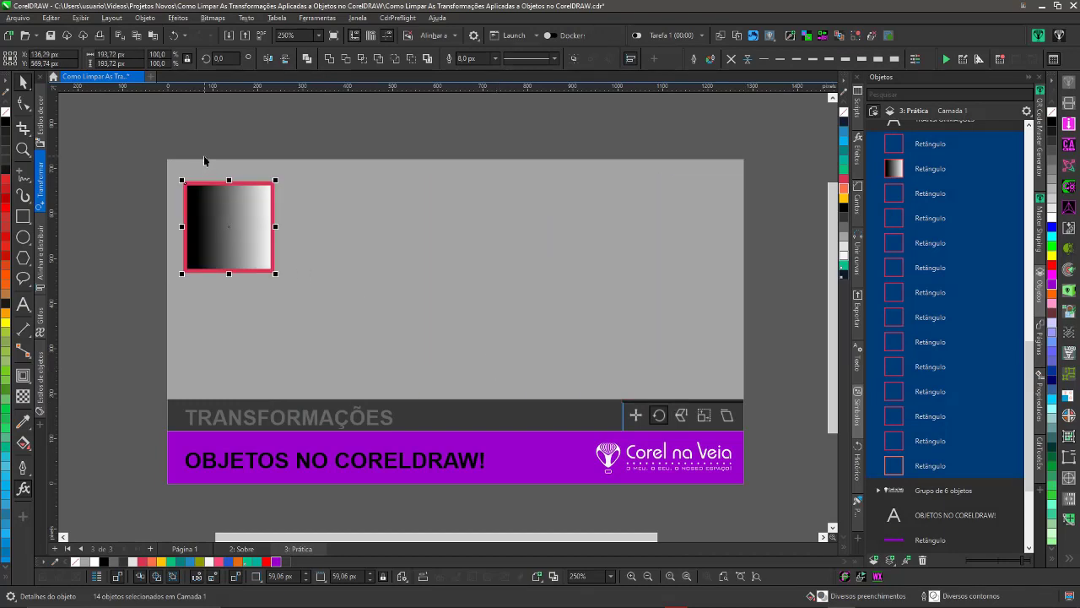
pyautogui.hotkey('ctrl', 'z')
pyautogui.hotkey('ctrl', 'z')
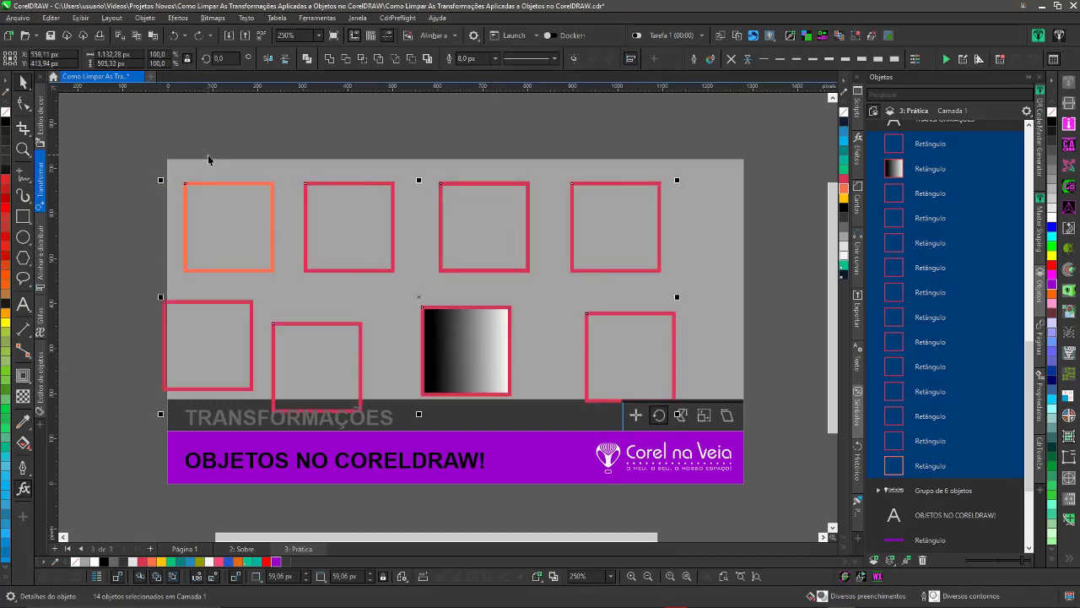
pyautogui.click(384, 145)
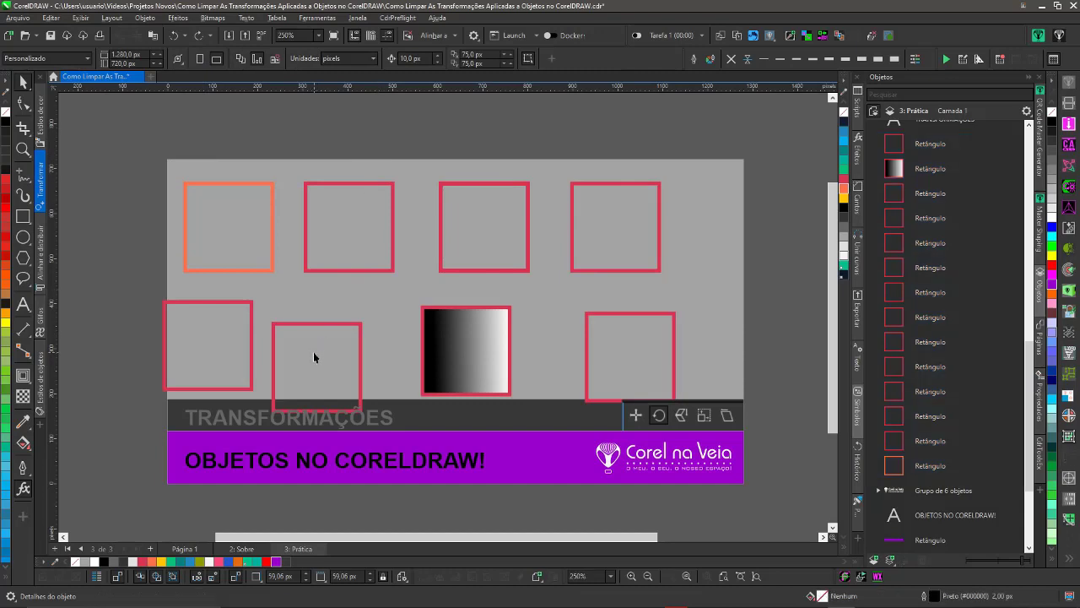
pyautogui.scroll(1, 311, 422)
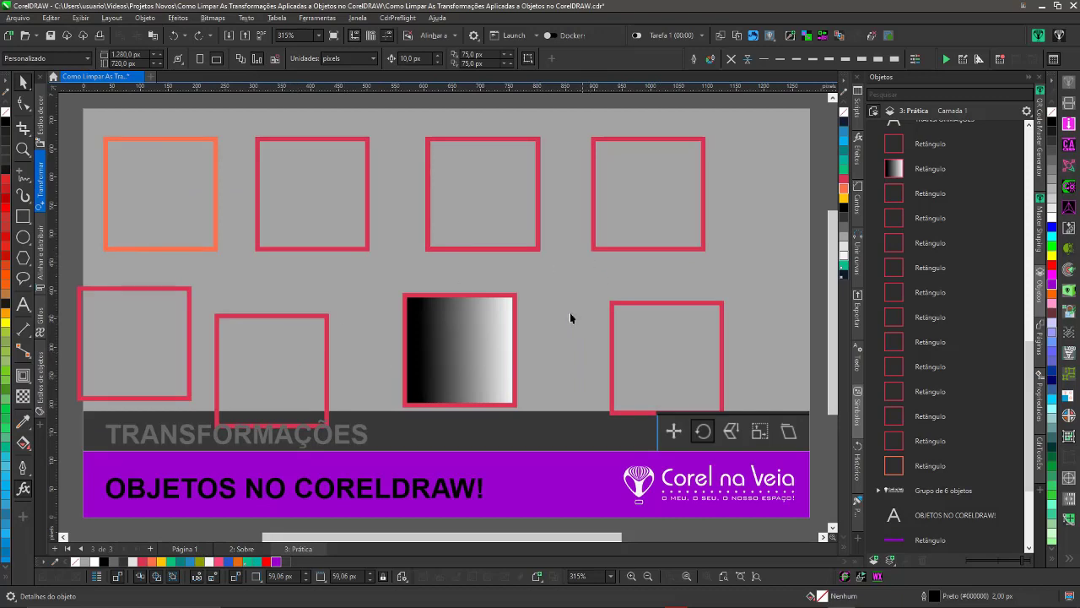
# - Select the gradient-filled rectangle and then the diamond to check their restored transformations
pyautogui.click(462, 341)
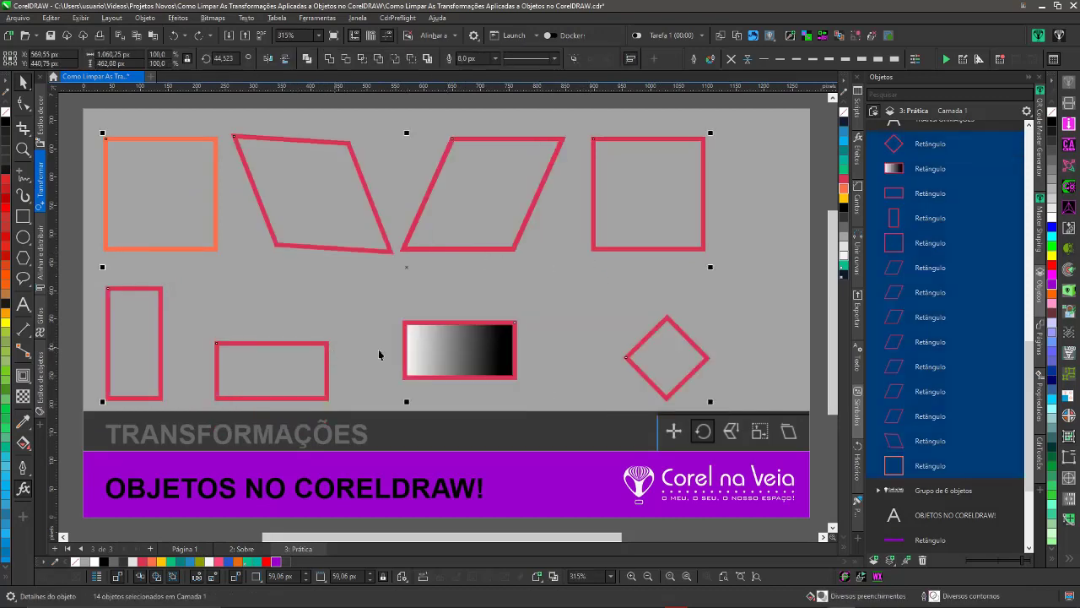
pyautogui.click(707, 356)
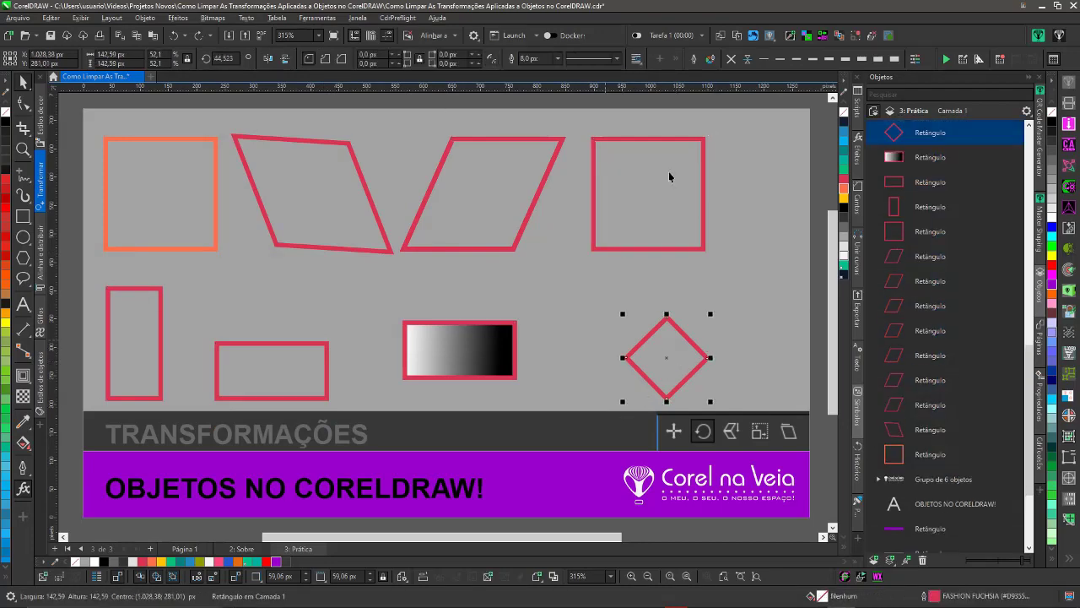
pyautogui.scroll(-1, 441, 320)
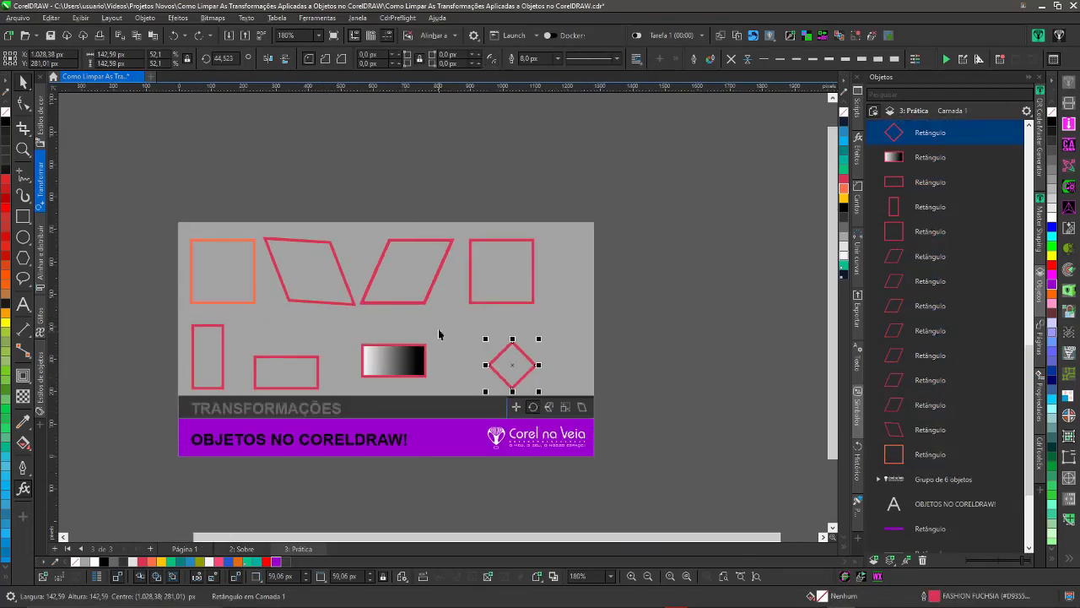
pyautogui.scroll(-1, 438, 329)
# - Rotate the top-right square into a tilted diamond, then clear the rotation so it stands upright
pyautogui.click(546, 240)
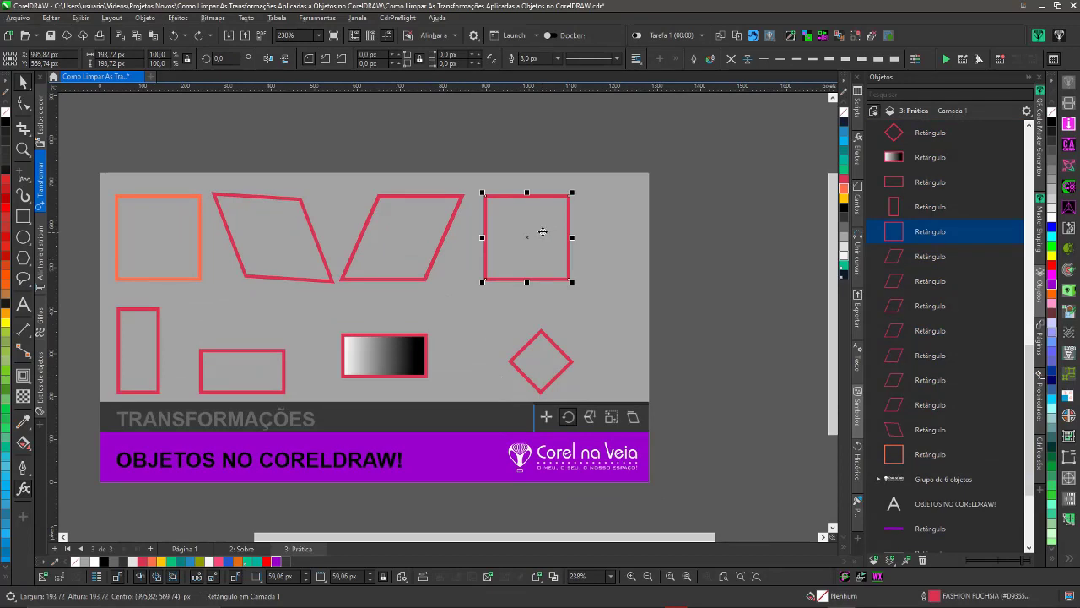
pyautogui.click(538, 229)
pyautogui.moveTo(526, 192); pyautogui.dragTo(668, 249)
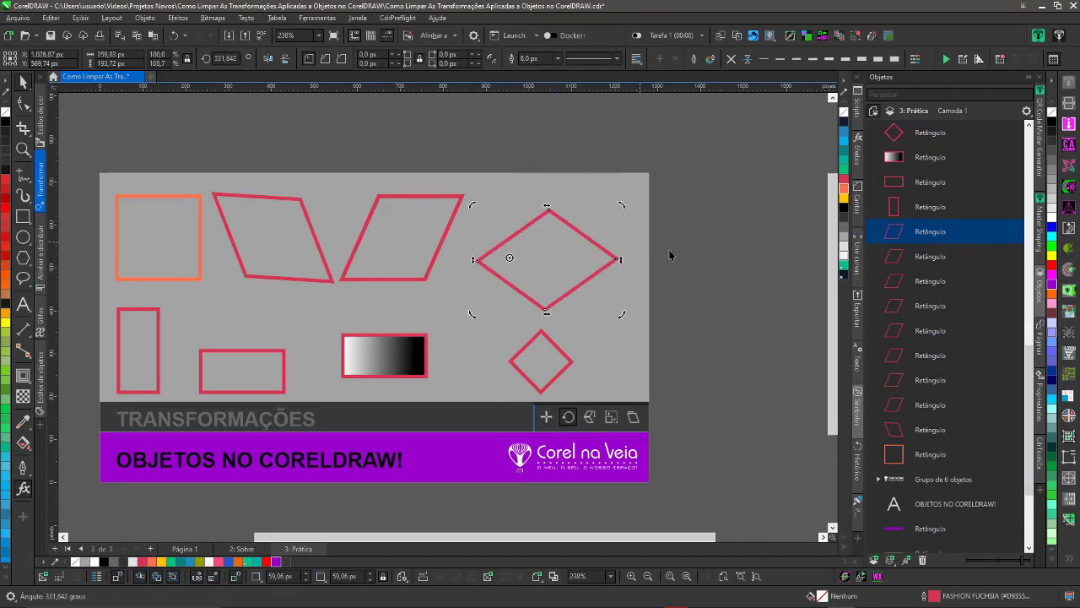
pyautogui.click(854, 35)
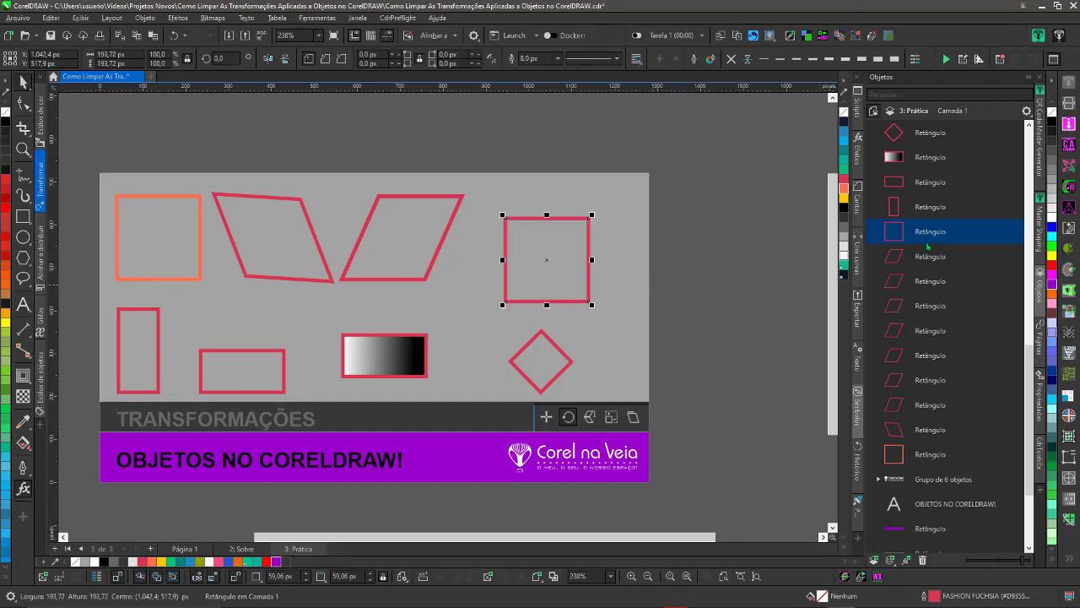
pyautogui.moveTo(945, 231)
pyautogui.click(674, 266)
pyautogui.hotkey('shift', 'F4')
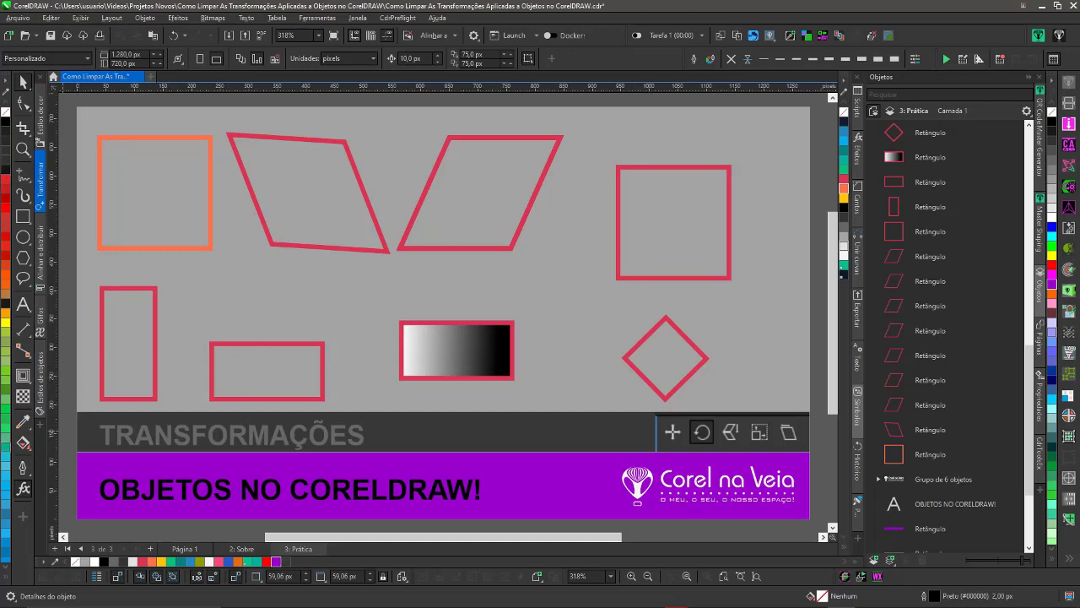
# - Return to Página 1's title cover, then select and deselect its clear-transformations icon group
pyautogui.click(184, 548)
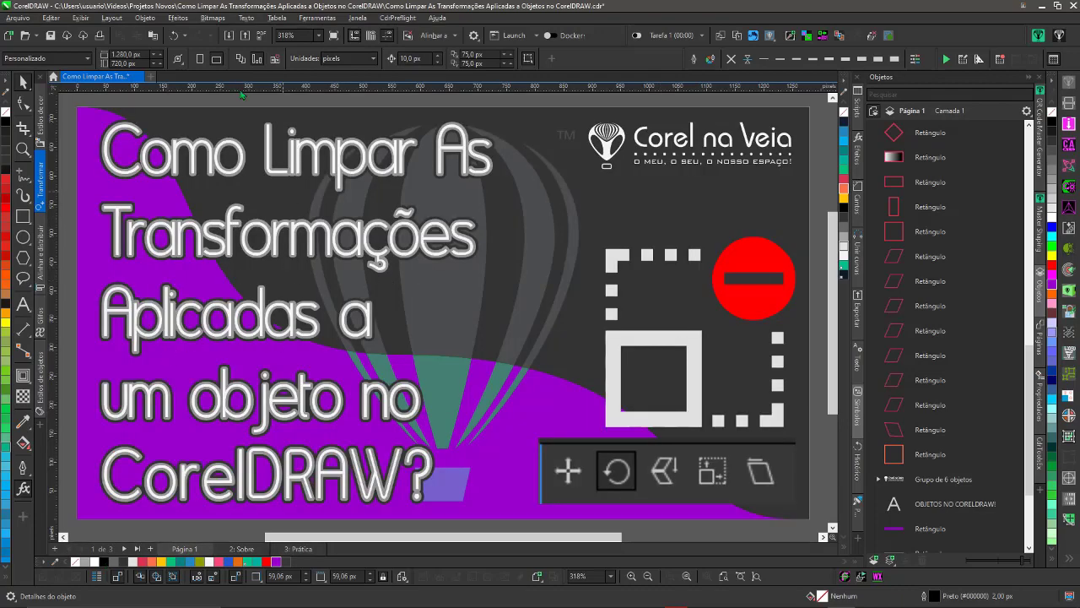
pyautogui.click(144, 18)
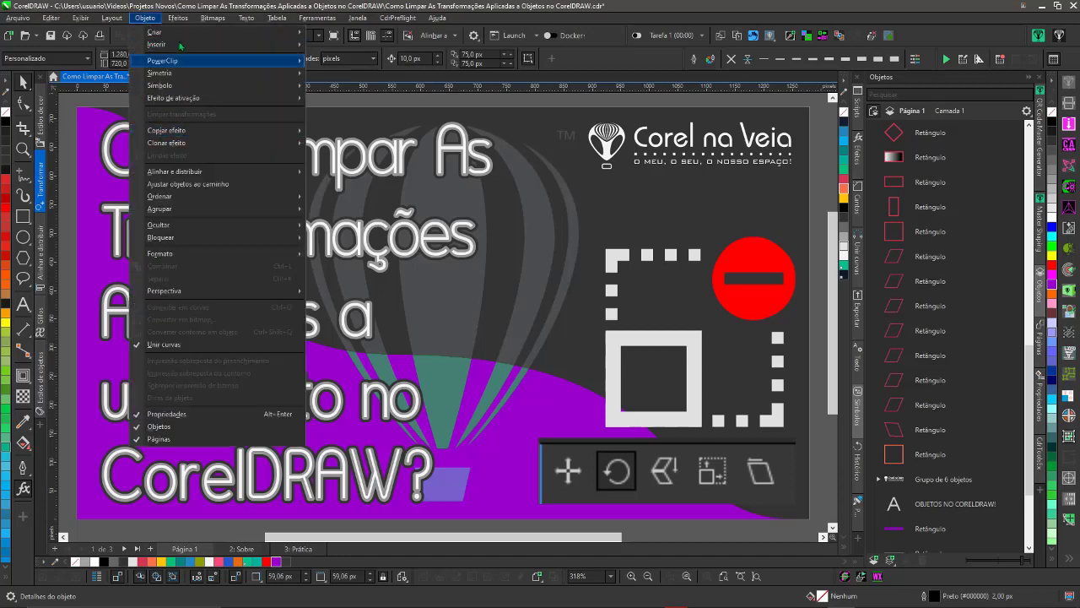
pyautogui.click(145, 18)
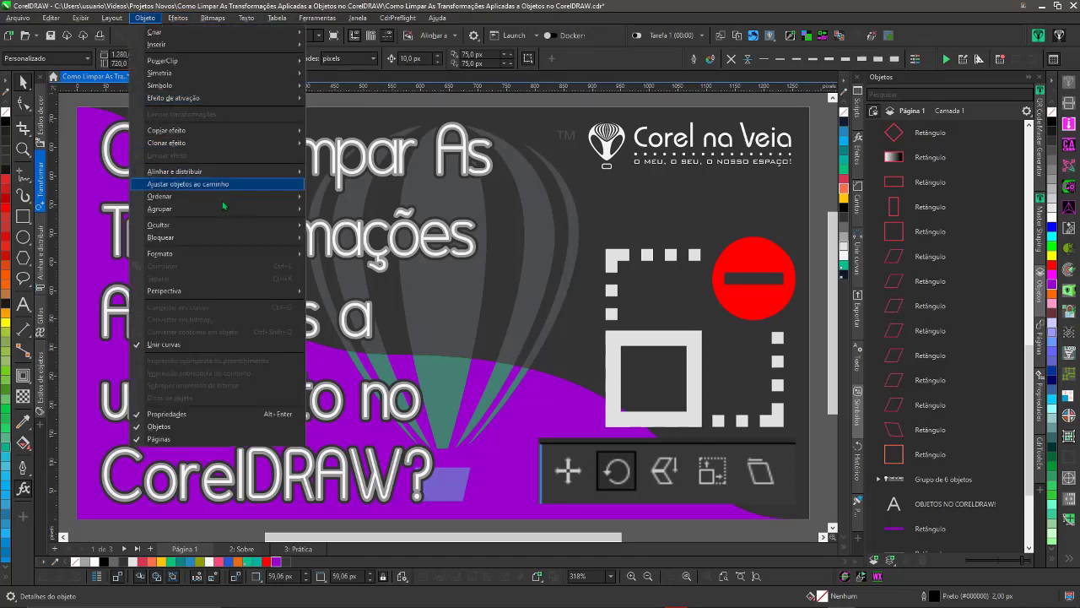
pyautogui.moveTo(175, 172)
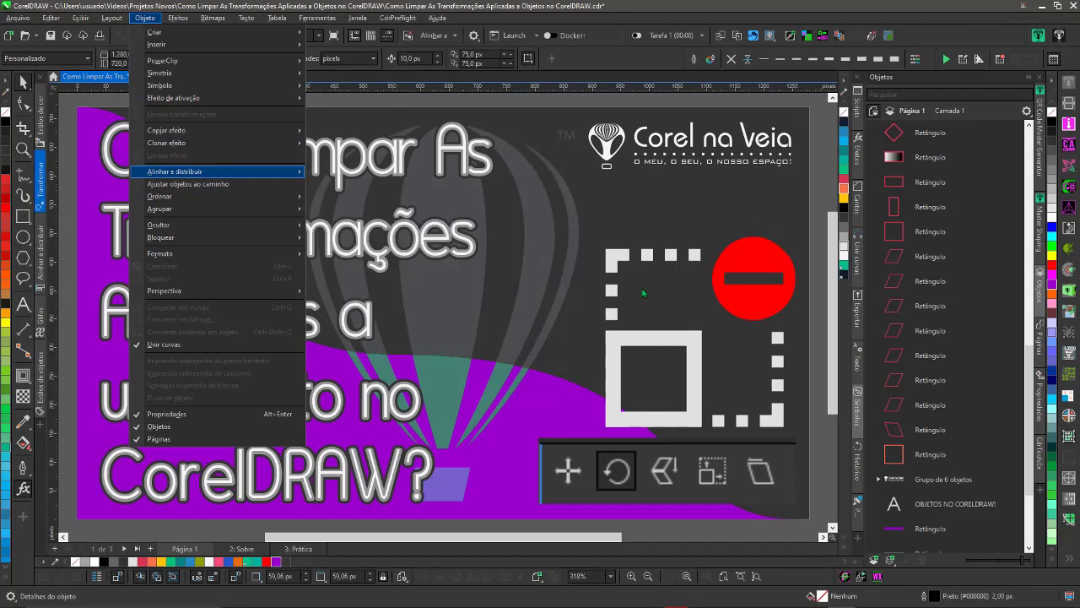
pyautogui.click(857, 37)
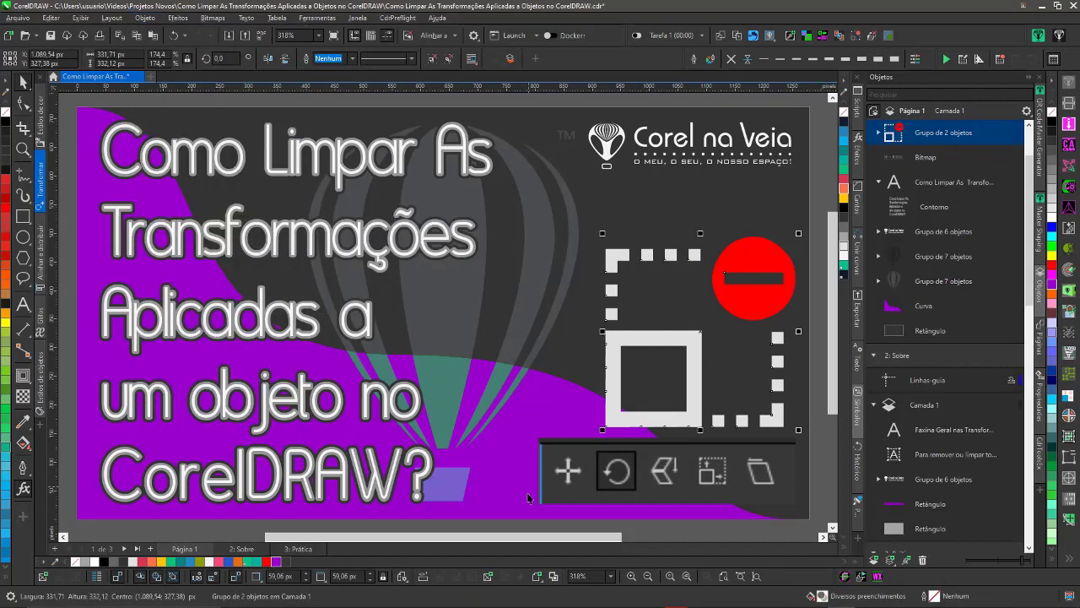
pyautogui.click(537, 529)
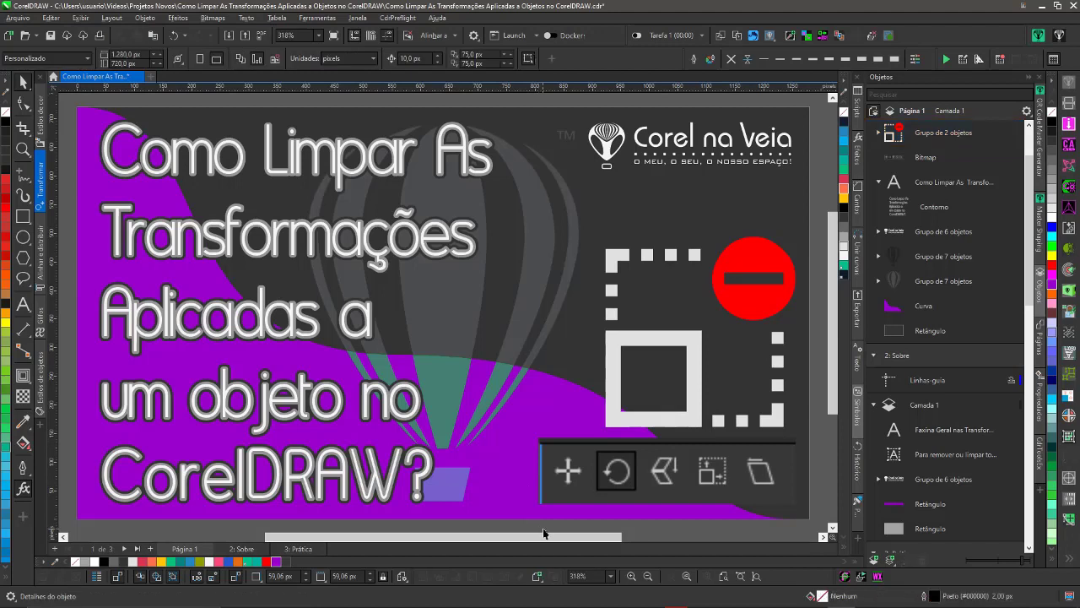